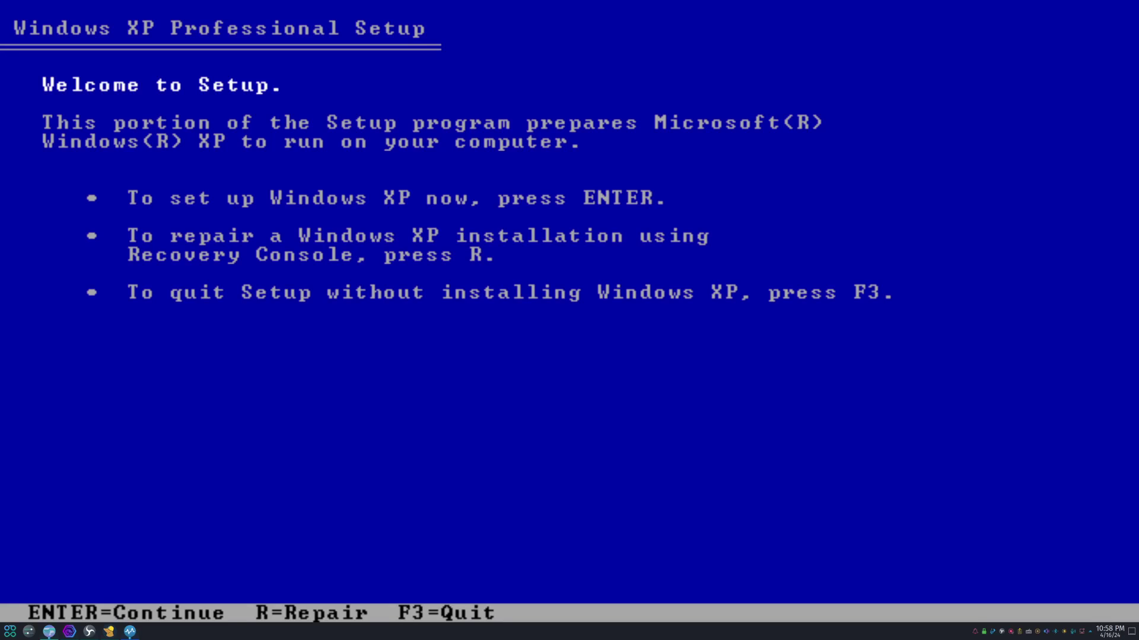
# Continue past the Setup welcome screen to begin installing Windows XP
pyautogui.press('Return')
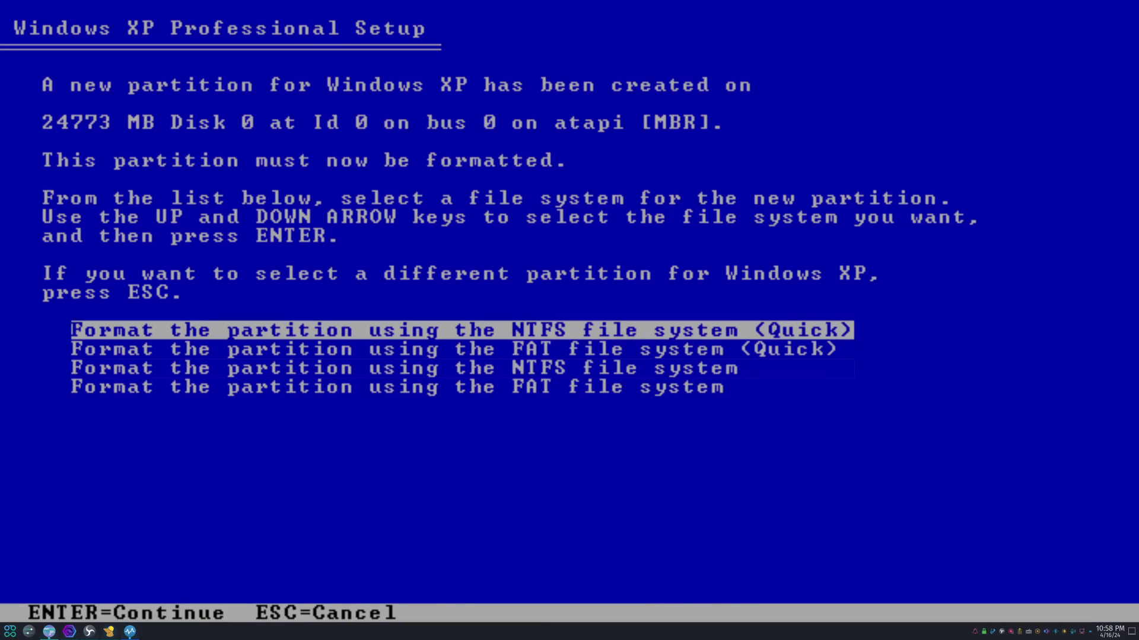
# Agree to the Windows XP licence, then accept the graphical setup license terms
pyautogui.press('Return')
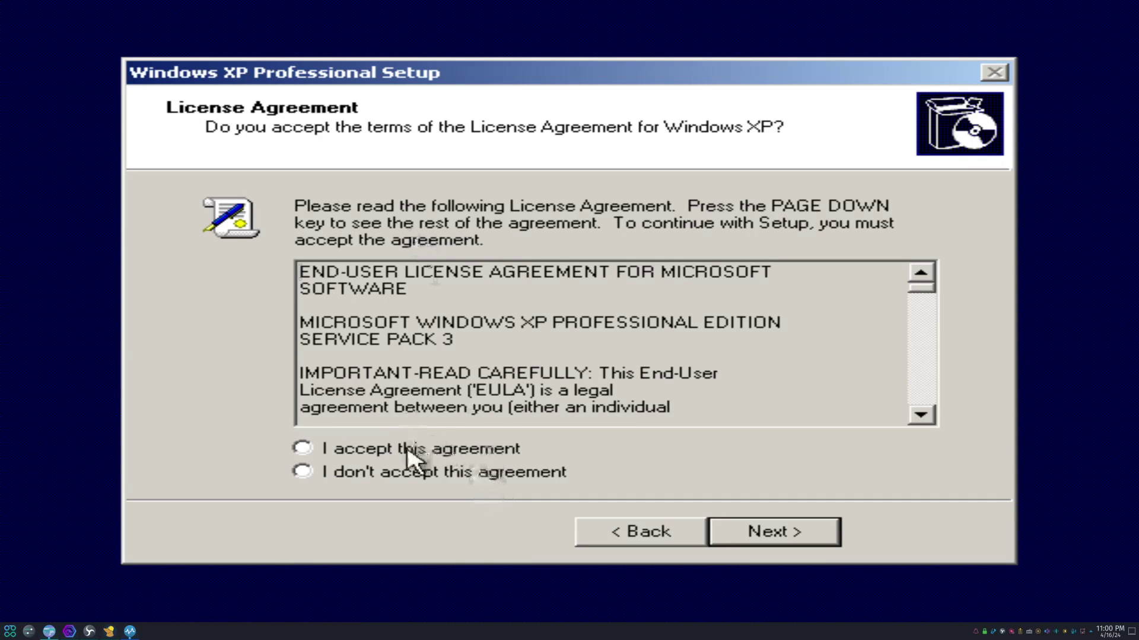
pyautogui.click(408, 451)
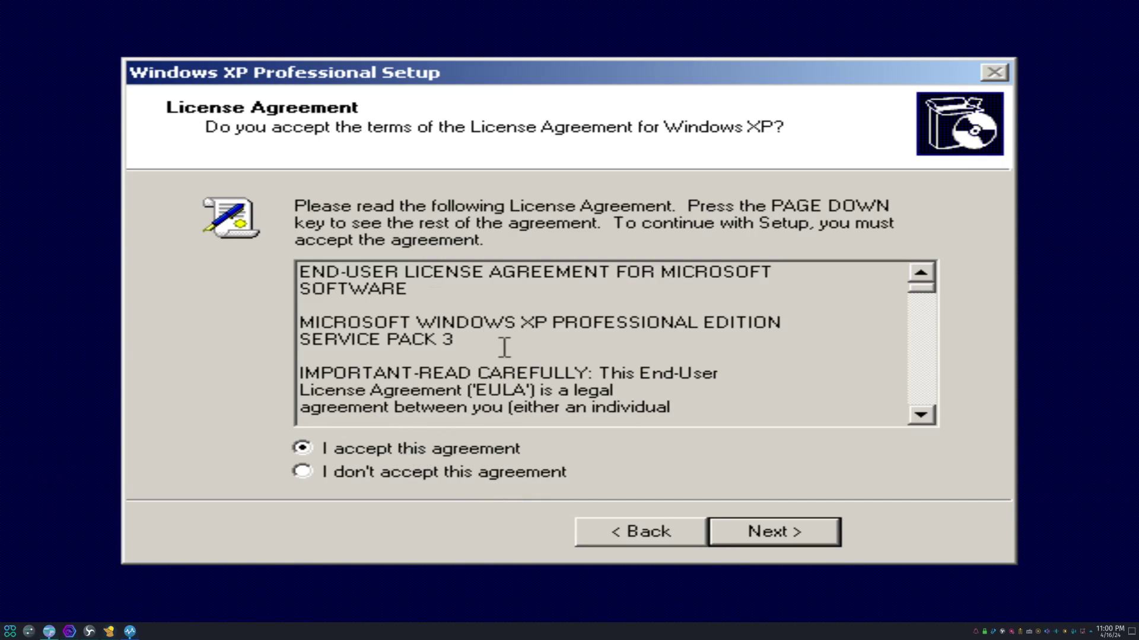
# Proceed with installation after accepting the license agreement
pyautogui.click(814, 528)
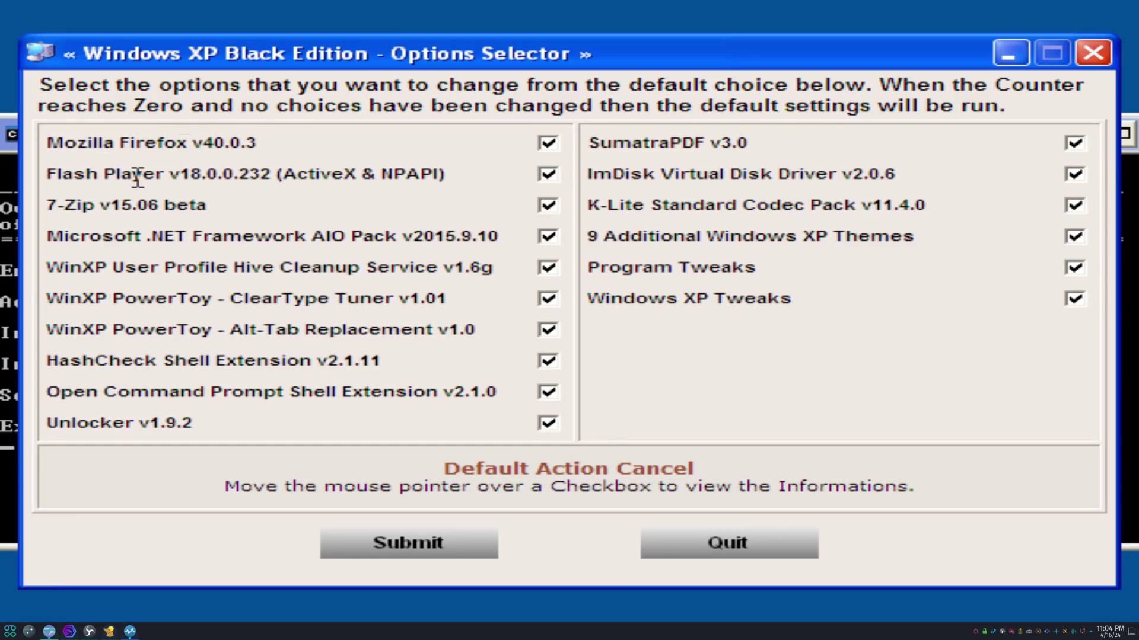
# Highlight the Flash Player, Unlocker v1.9.2 and SumatraPDF v3.0 labels in the options list
pyautogui.moveTo(98, 174); pyautogui.dragTo(231, 178)
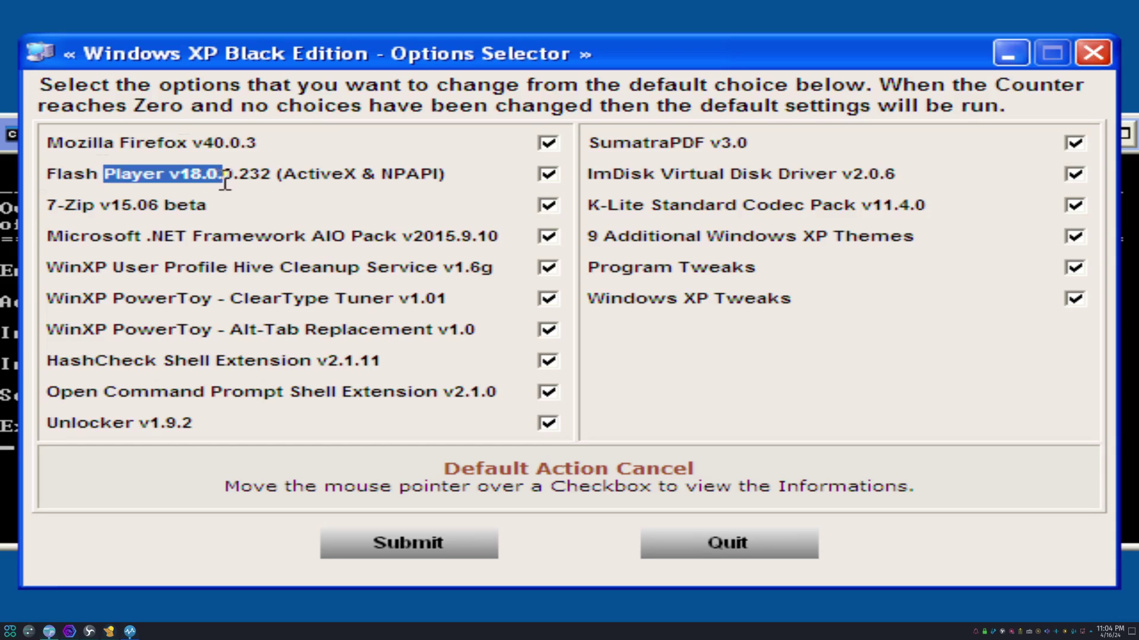
pyautogui.click(178, 186)
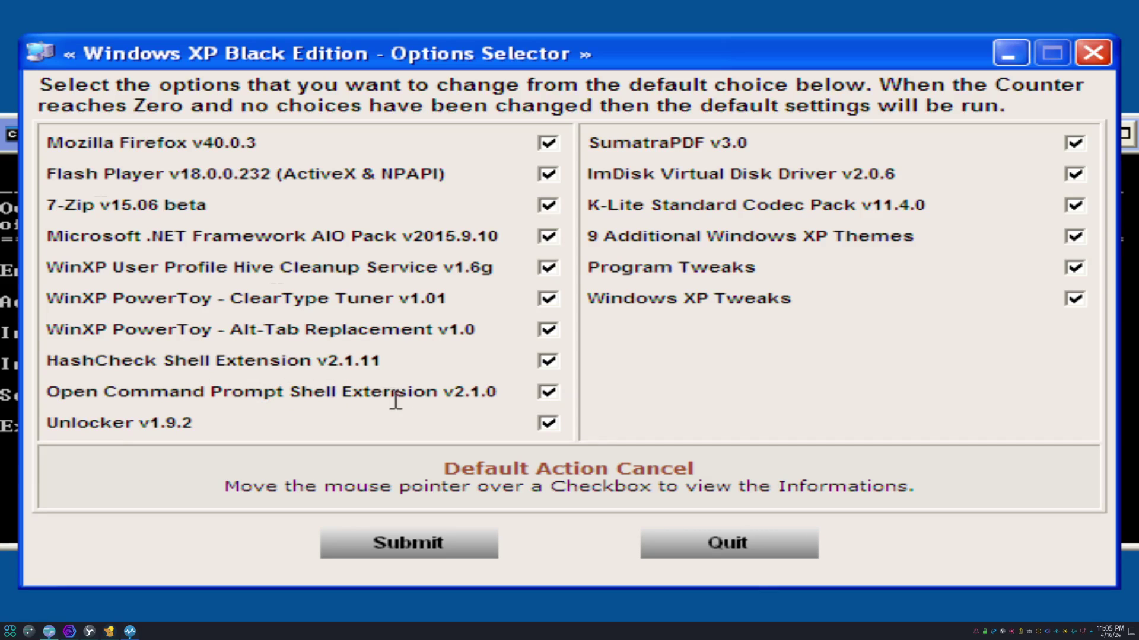
pyautogui.moveTo(161, 419); pyautogui.dragTo(113, 419)
pyautogui.click(113, 419)
pyautogui.moveTo(755, 158); pyautogui.dragTo(694, 143)
pyautogui.click(662, 141)
# Highlight the 9 Additional Windows XP Themes entry, then submit all checked default options
pyautogui.doubleClick(724, 236)
pyautogui.click(635, 246)
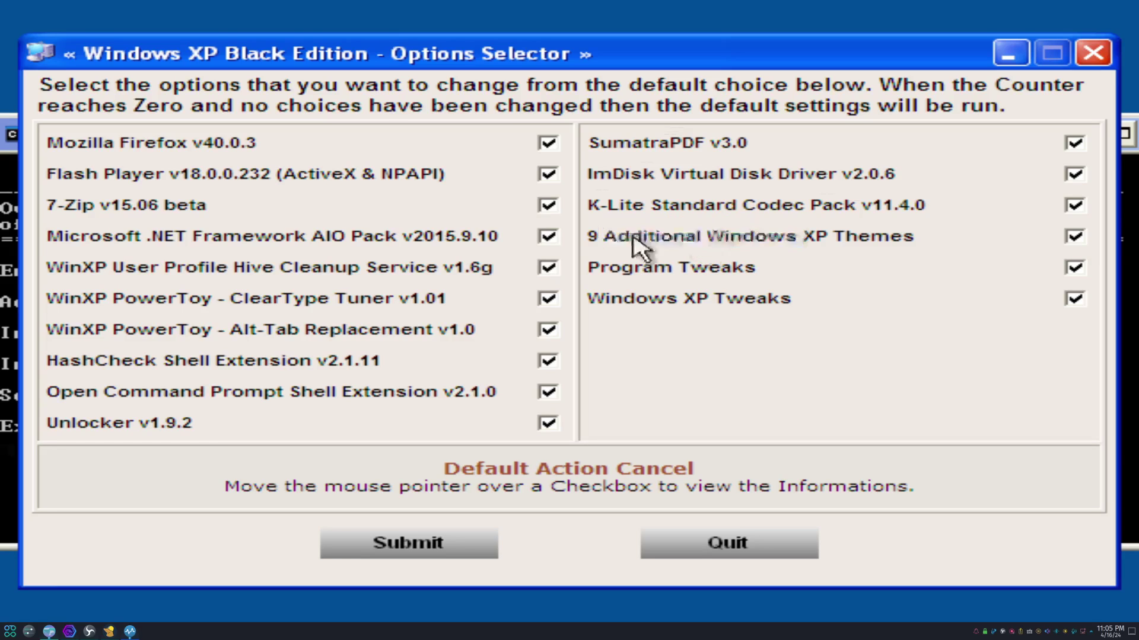
pyautogui.moveTo(927, 246); pyautogui.dragTo(589, 239)
pyautogui.click(644, 250)
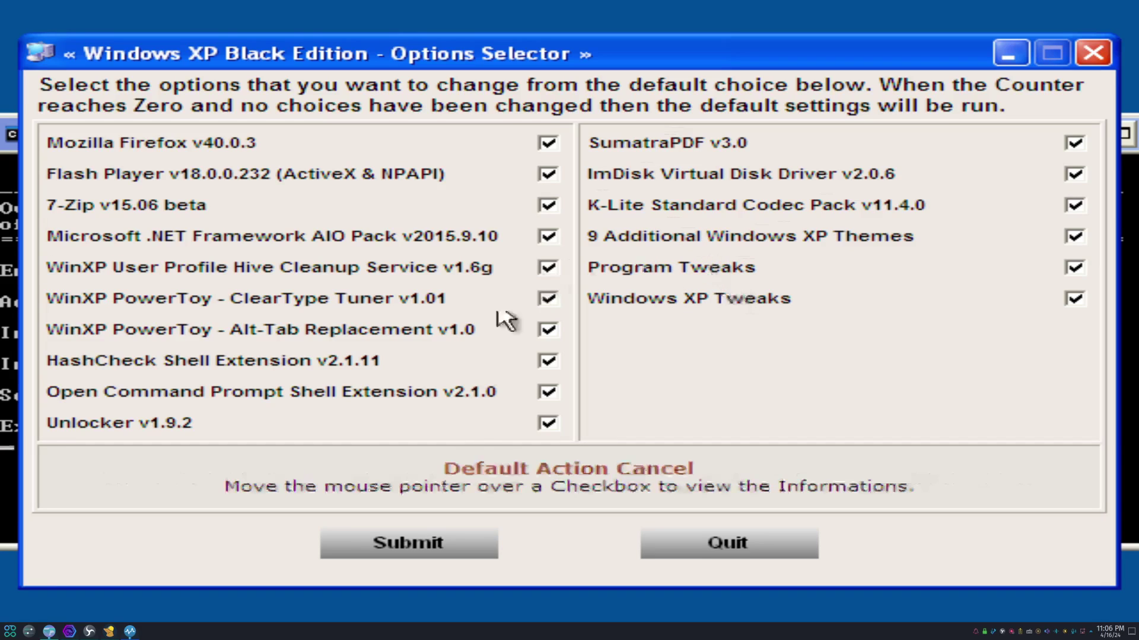
pyautogui.click(415, 544)
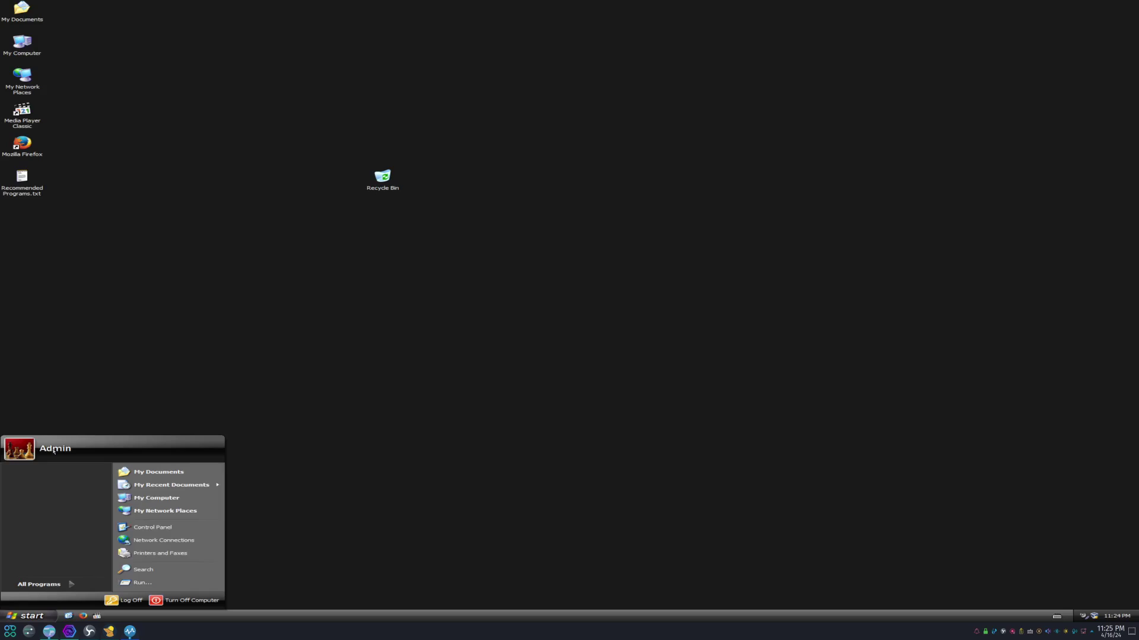
# Browse Accessories and VirtualBox Guest Additions, then launch 7-Zip File Manager from All Programs
pyautogui.click(39, 584)
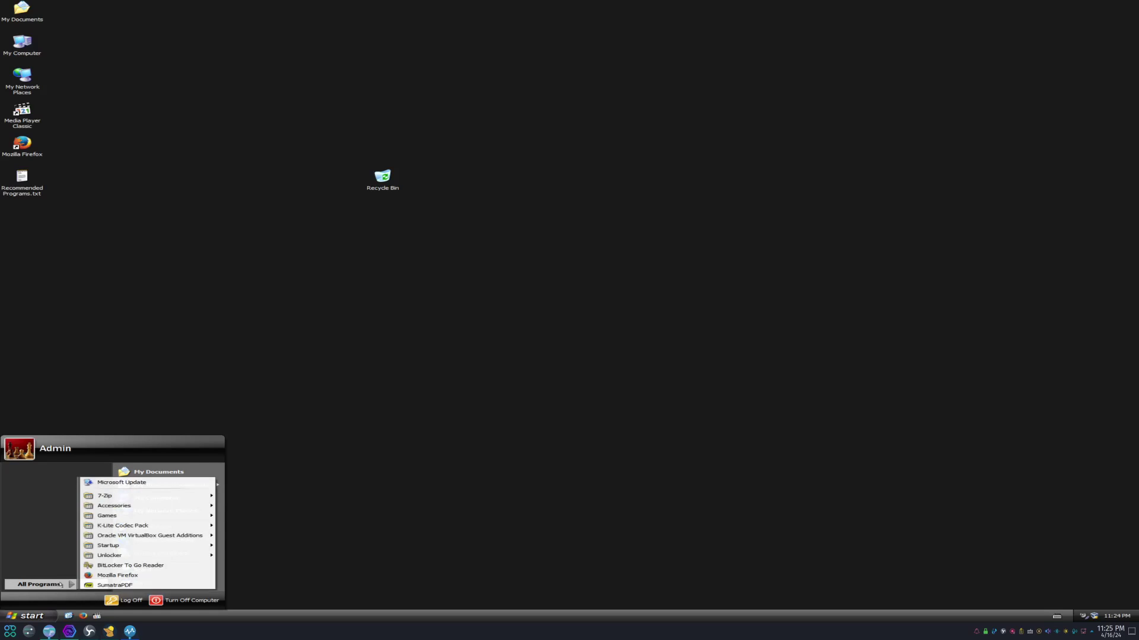
pyautogui.moveTo(143, 493)
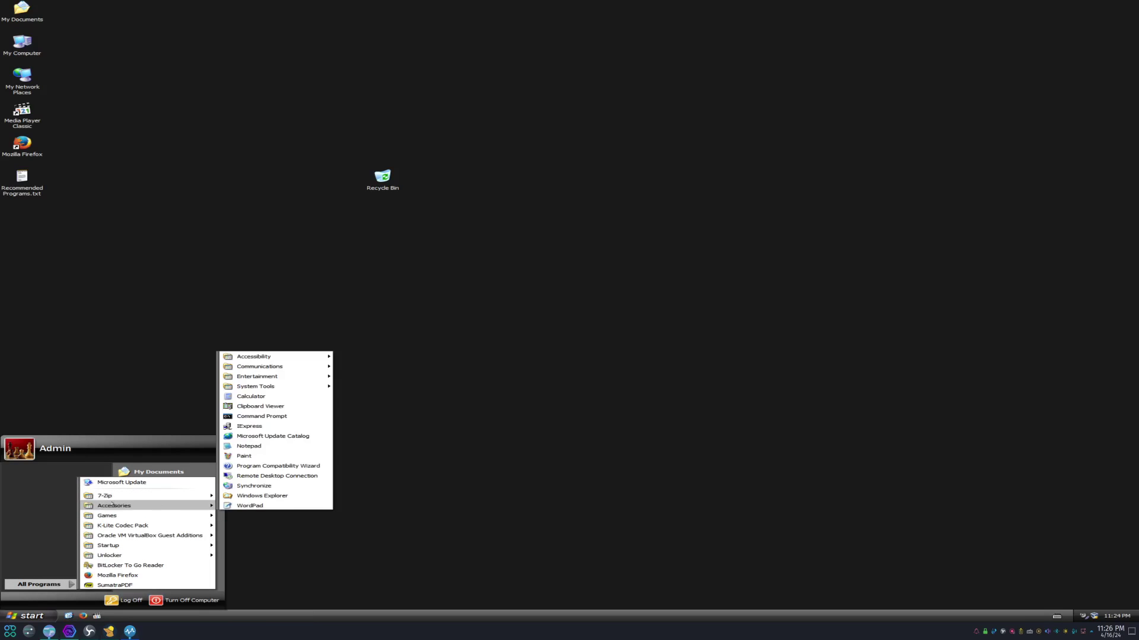
pyautogui.moveTo(127, 536)
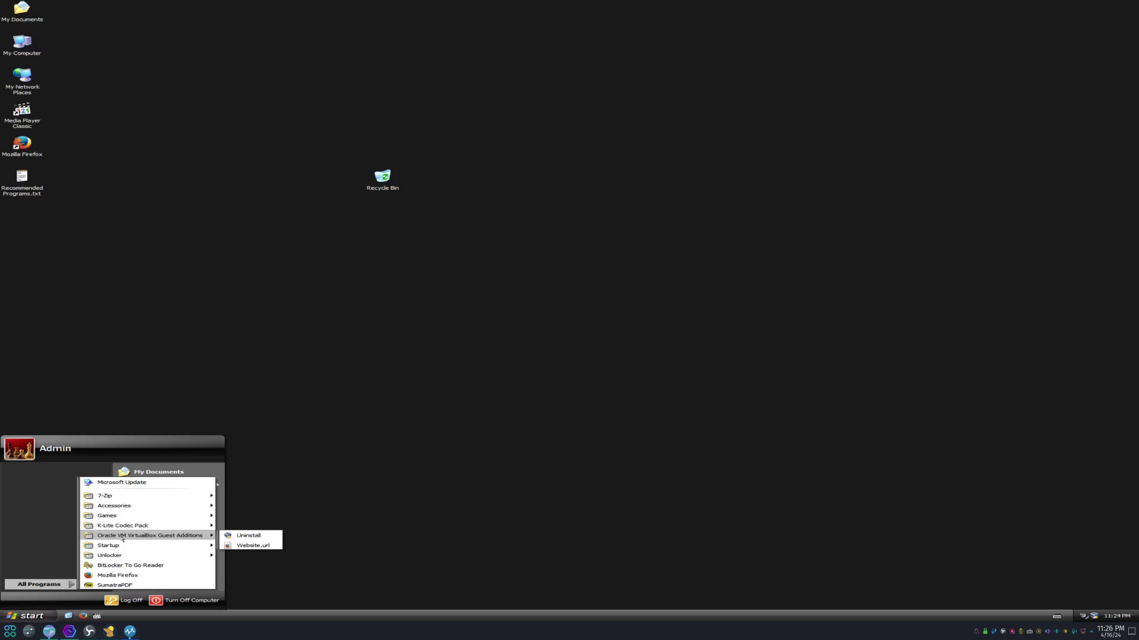
pyautogui.moveTo(104, 496)
pyautogui.click(255, 496)
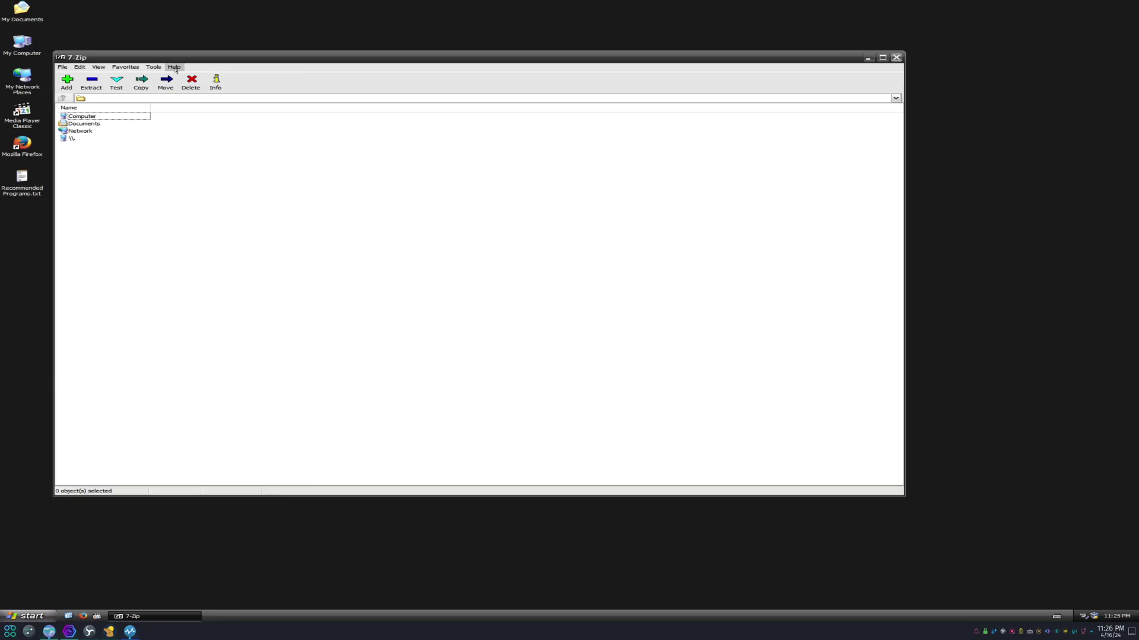
# Move the 7-Zip window toward the screen centre and view its Help menu
pyautogui.moveTo(192, 57); pyautogui.dragTo(265, 63)
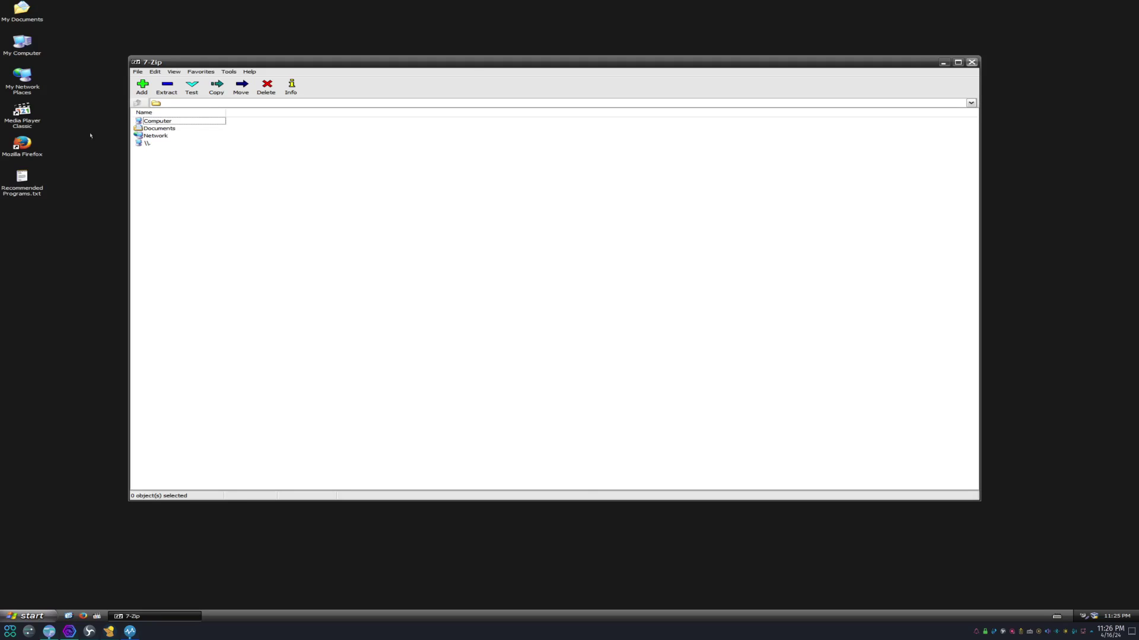
pyautogui.click(249, 71)
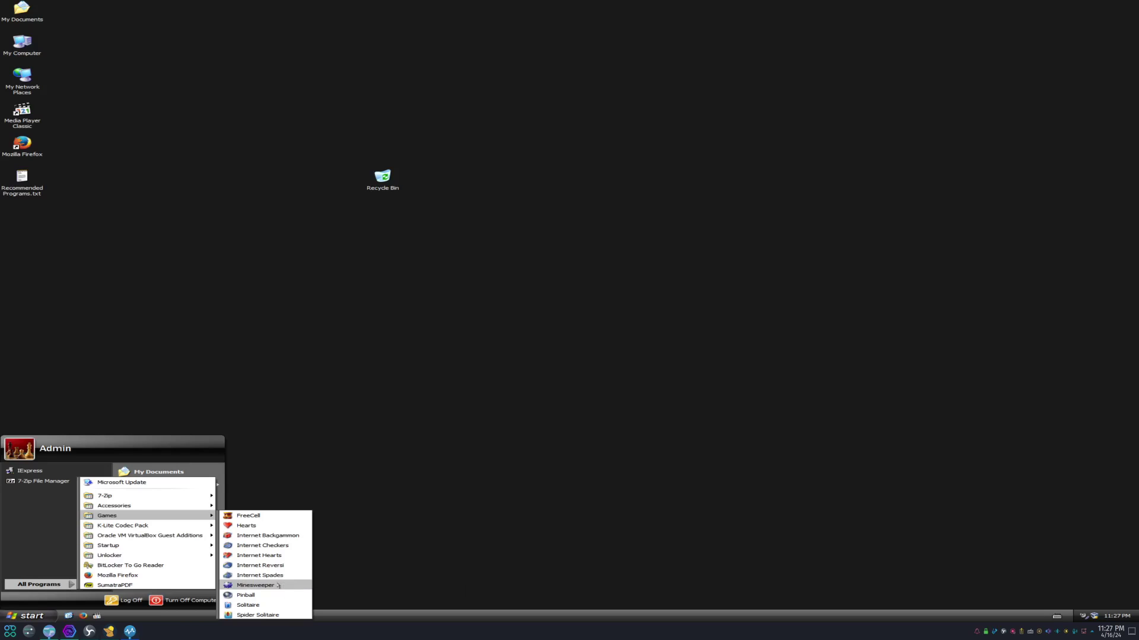
# Launch Pinball, then start Media Player Classic from the K-Lite Codec Pack menu
pyautogui.click(246, 595)
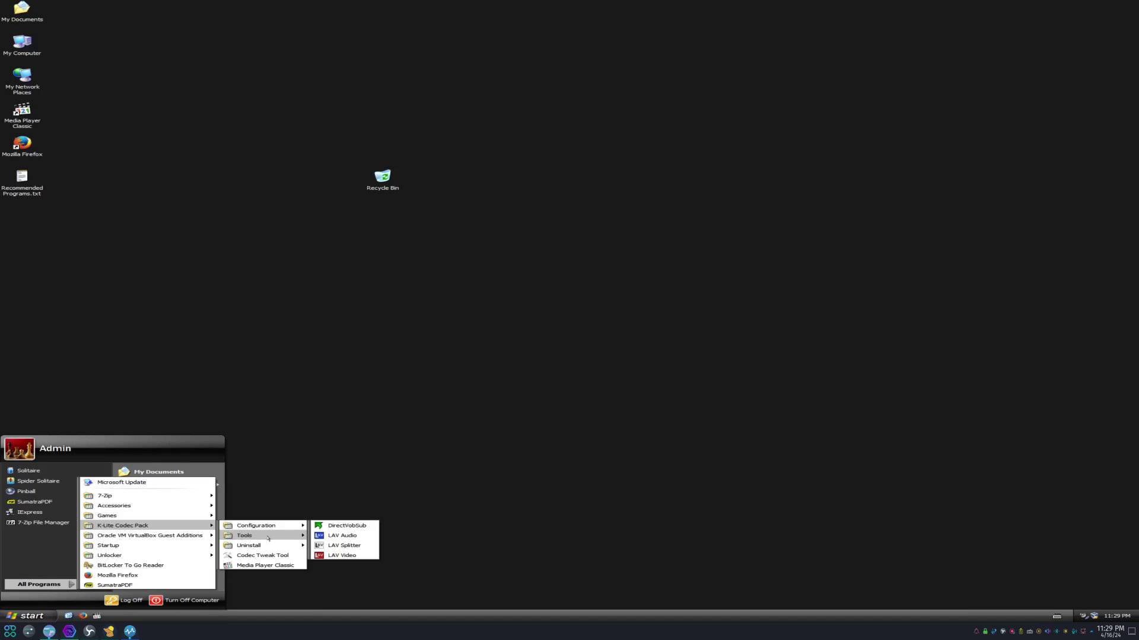
pyautogui.moveTo(272, 545)
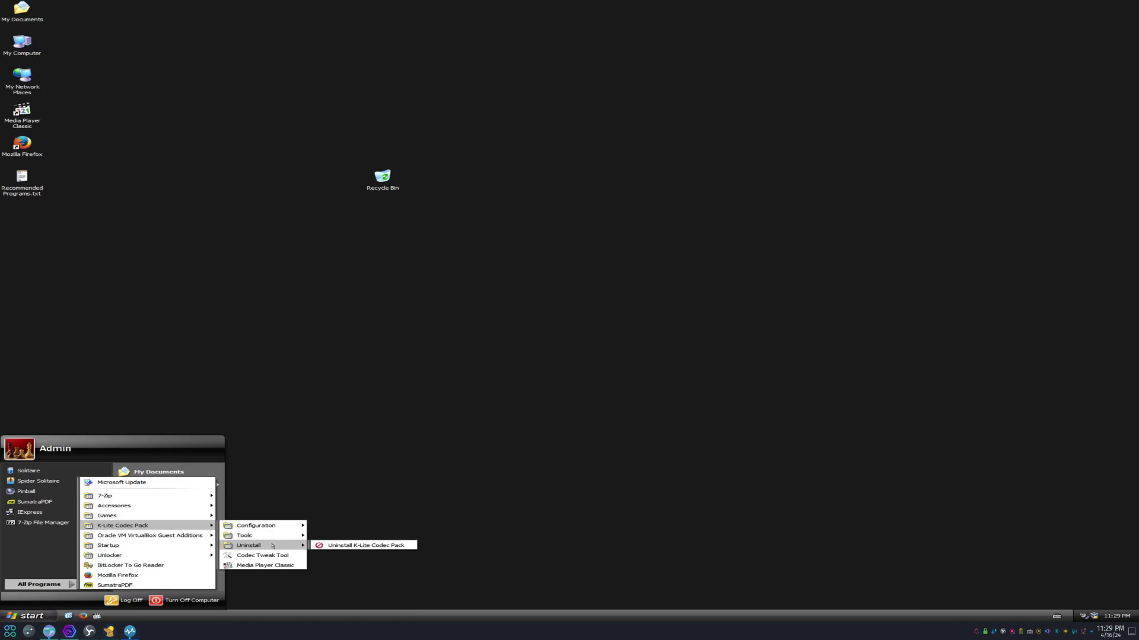
pyautogui.click(273, 565)
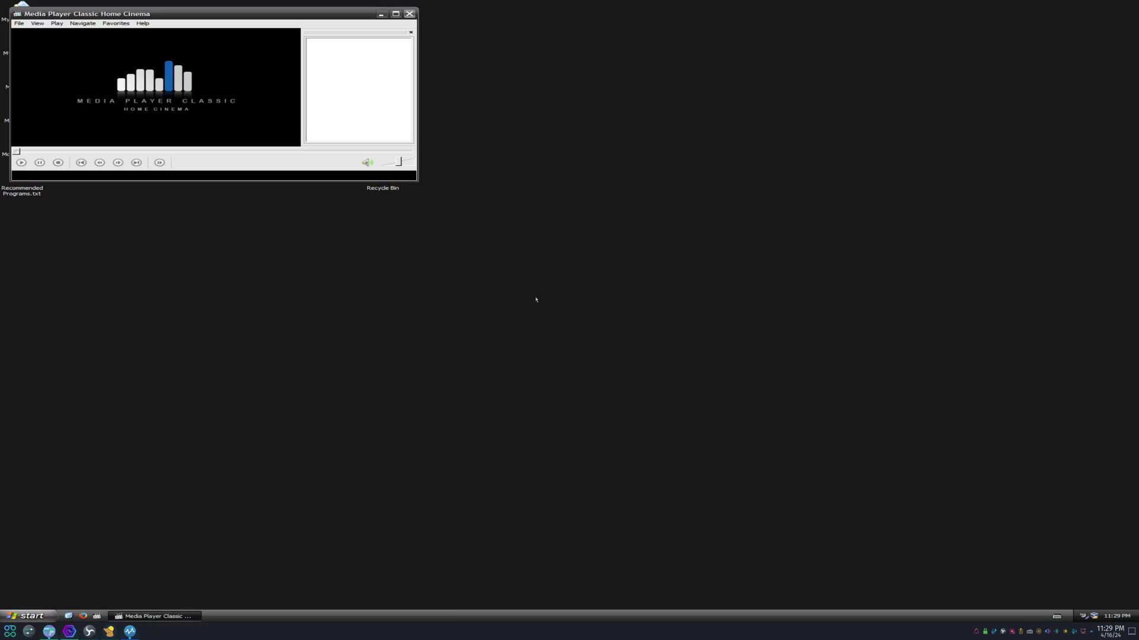
# View Media Player Classic's Help > About version details, then close them
pyautogui.click(142, 23)
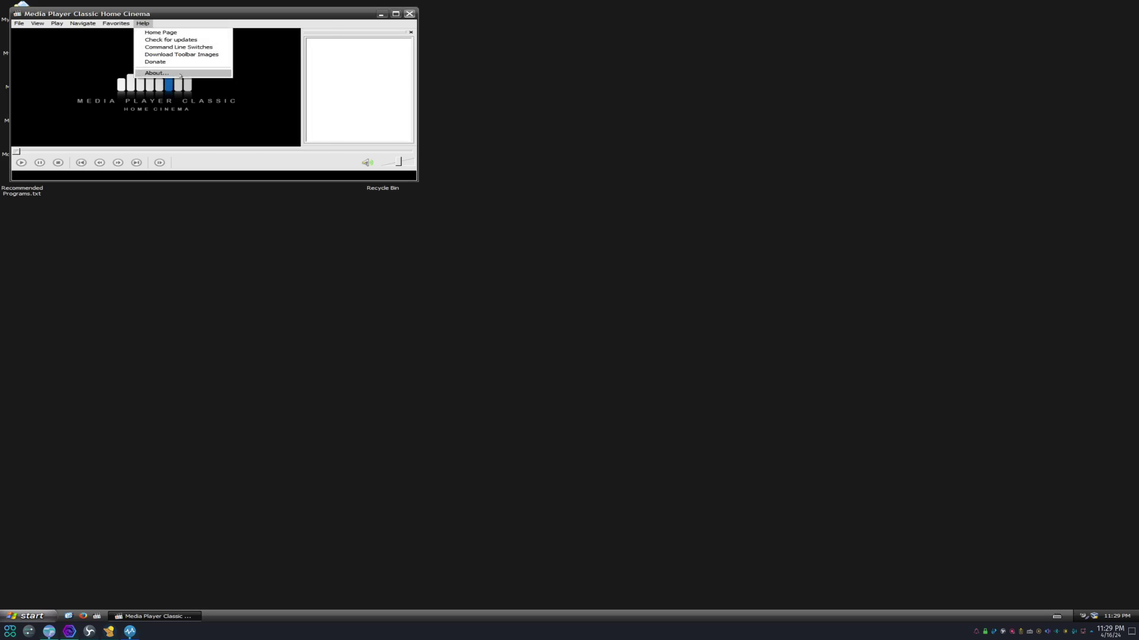
pyautogui.click(154, 74)
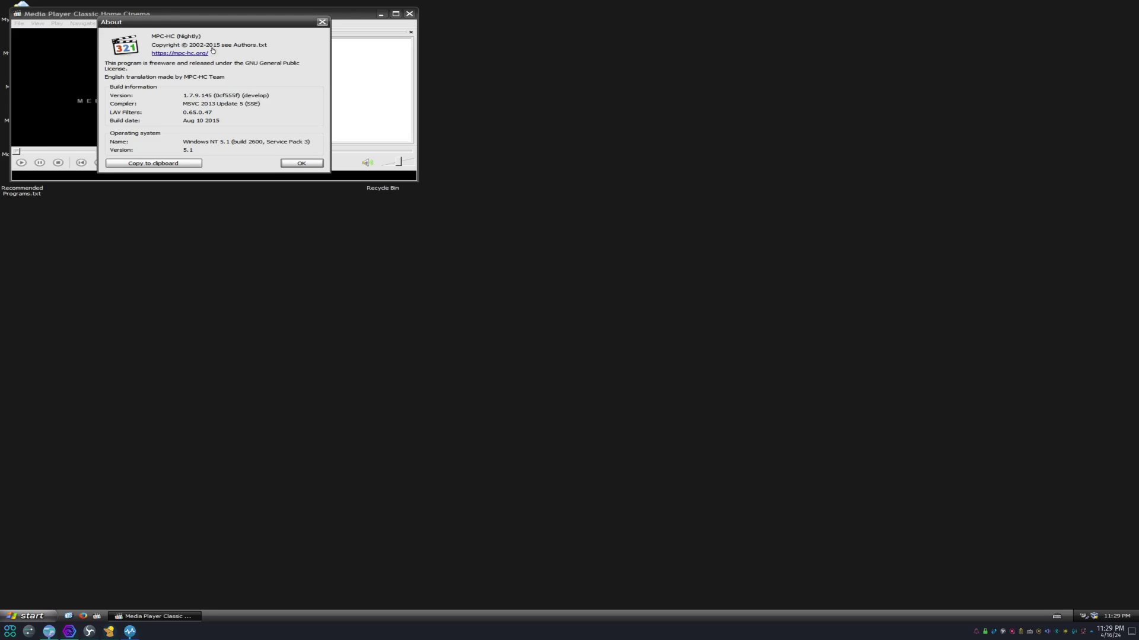
pyautogui.click(302, 163)
# Inspect the File menu and move the player window to the upper right of the desktop
pyautogui.click(19, 23)
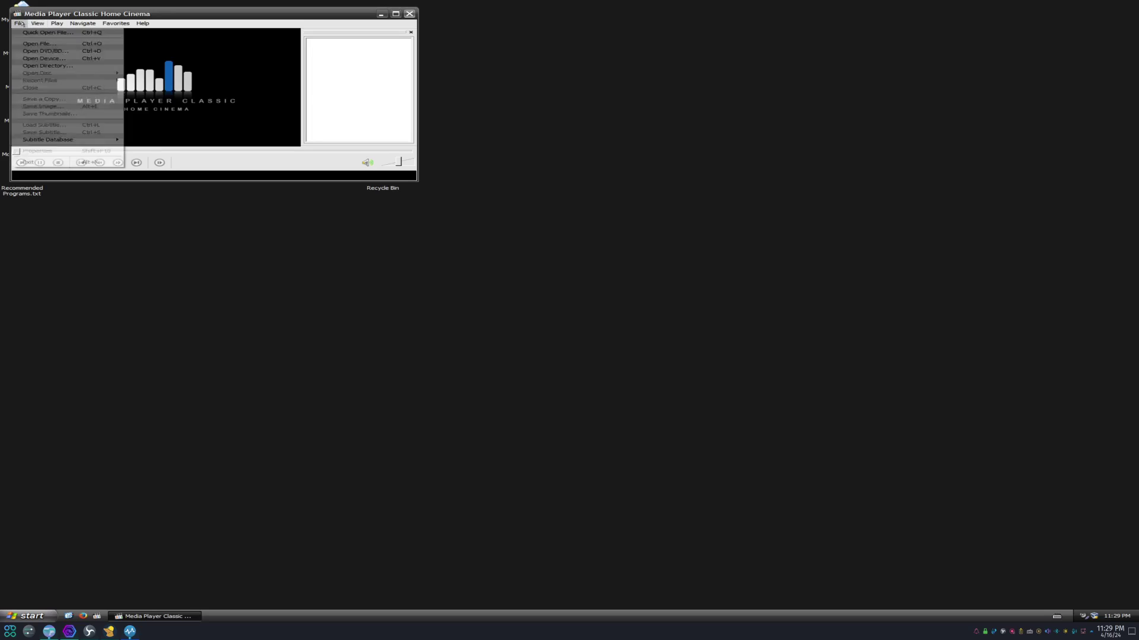
pyautogui.click(225, 4)
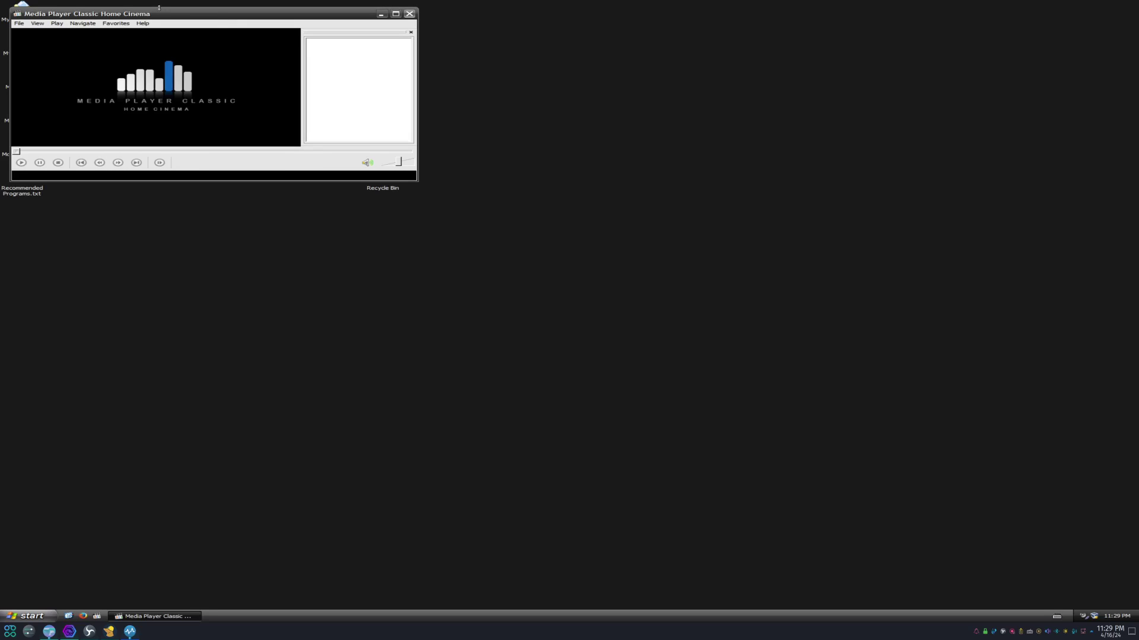
pyautogui.moveTo(213, 15); pyautogui.dragTo(755, 66)
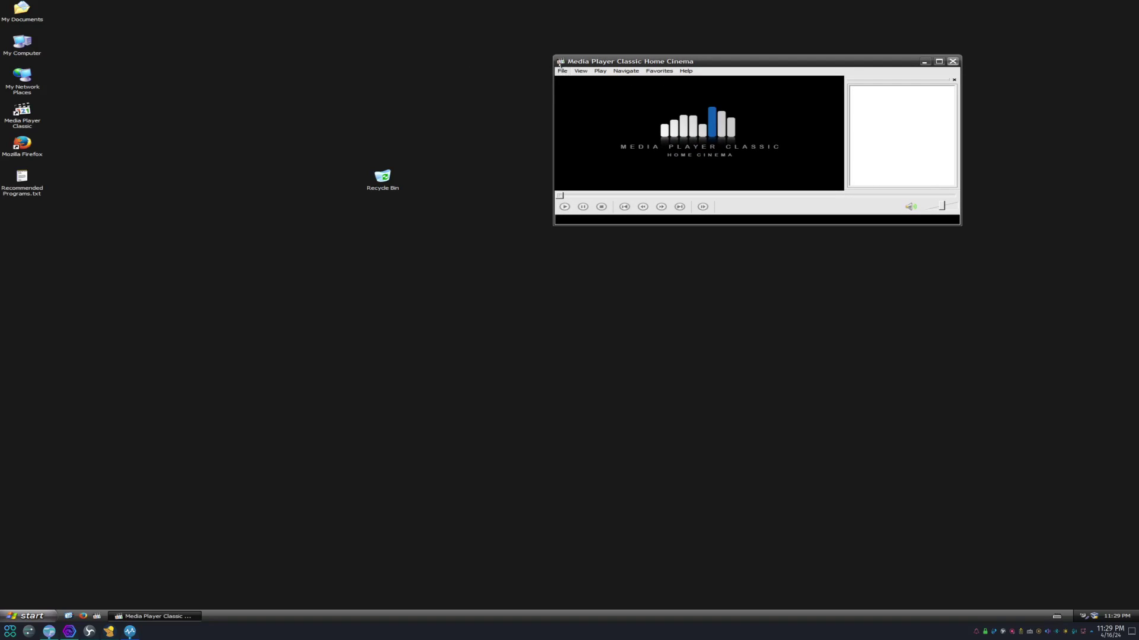
pyautogui.click(562, 70)
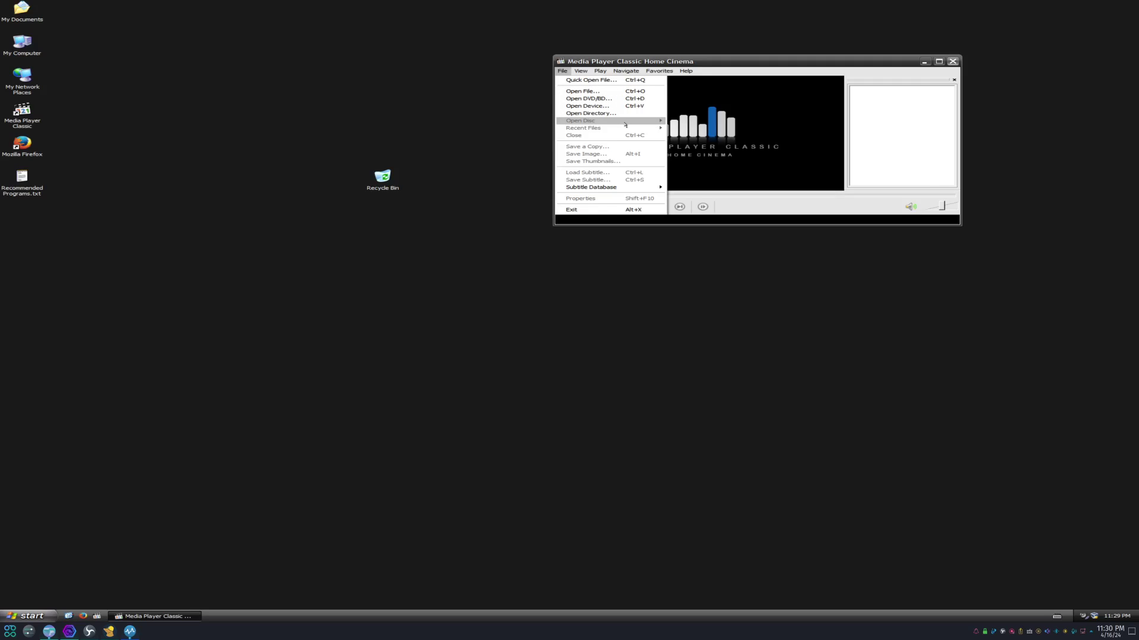
pyautogui.click(802, 151)
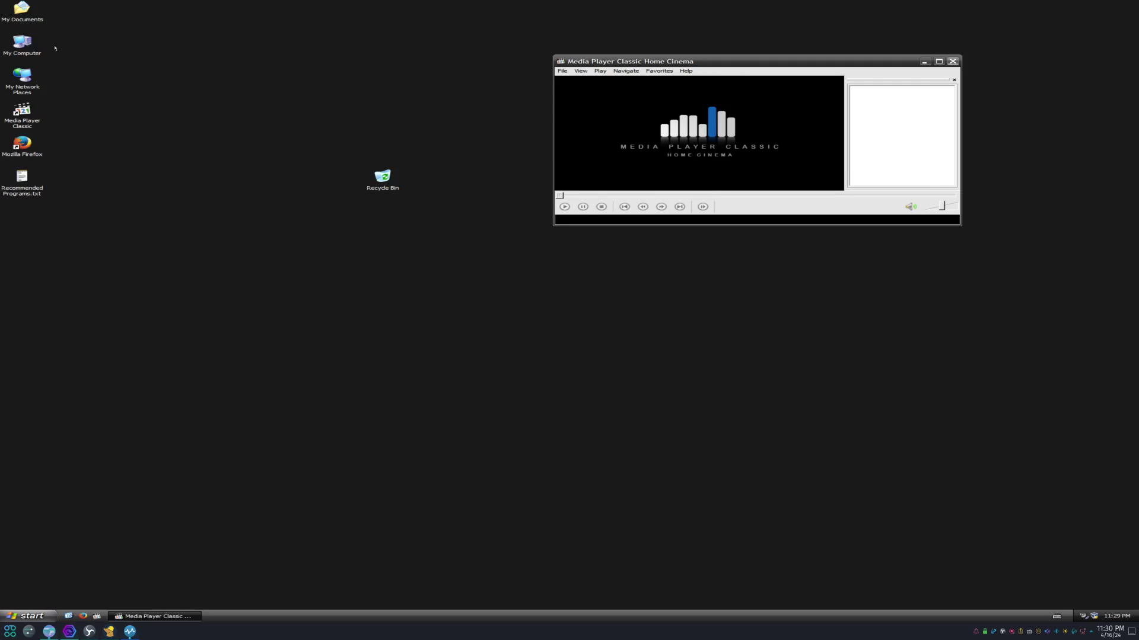
pyautogui.click(27, 616)
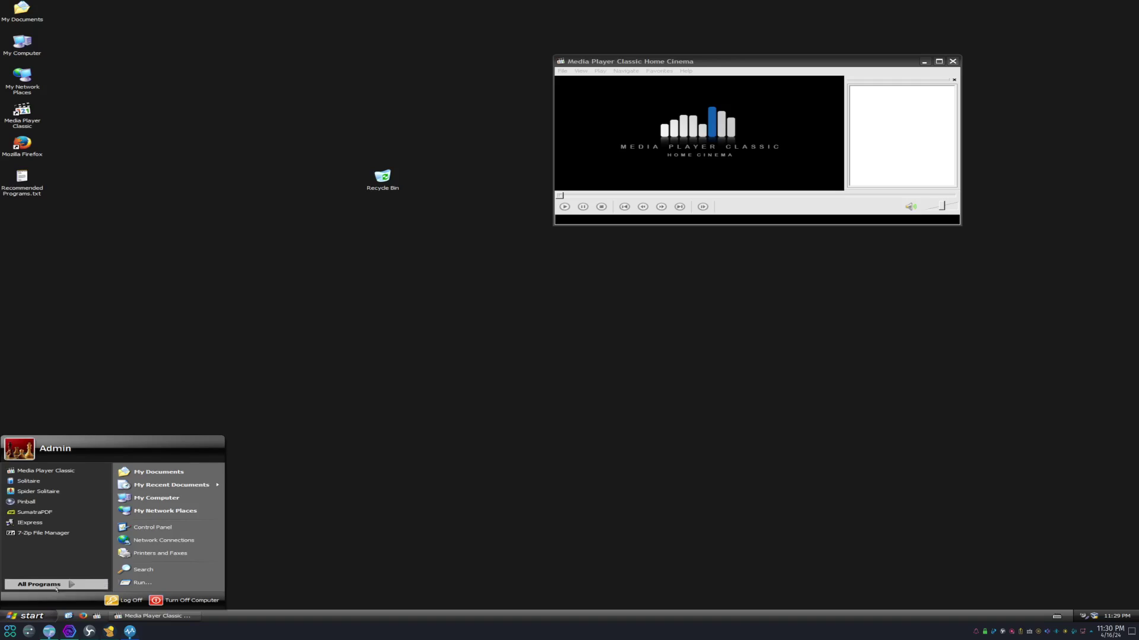
# Browse the program lists without launching anything, shift the player window, and cancel Browse For Folder
pyautogui.click(56, 587)
pyautogui.moveTo(148, 506)
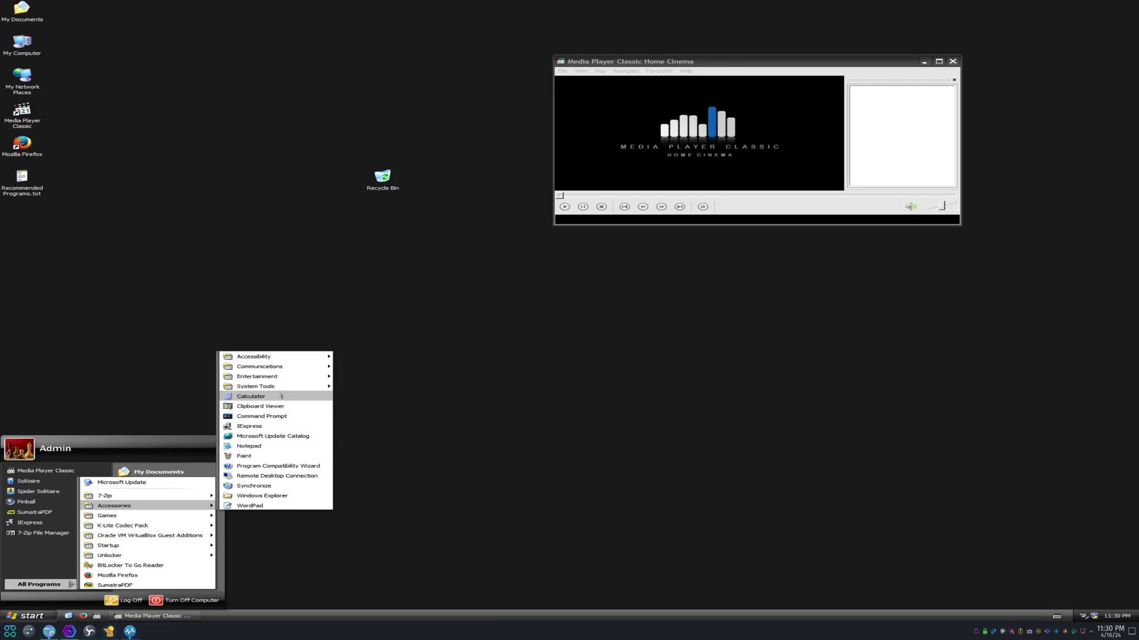
pyautogui.moveTo(281, 387)
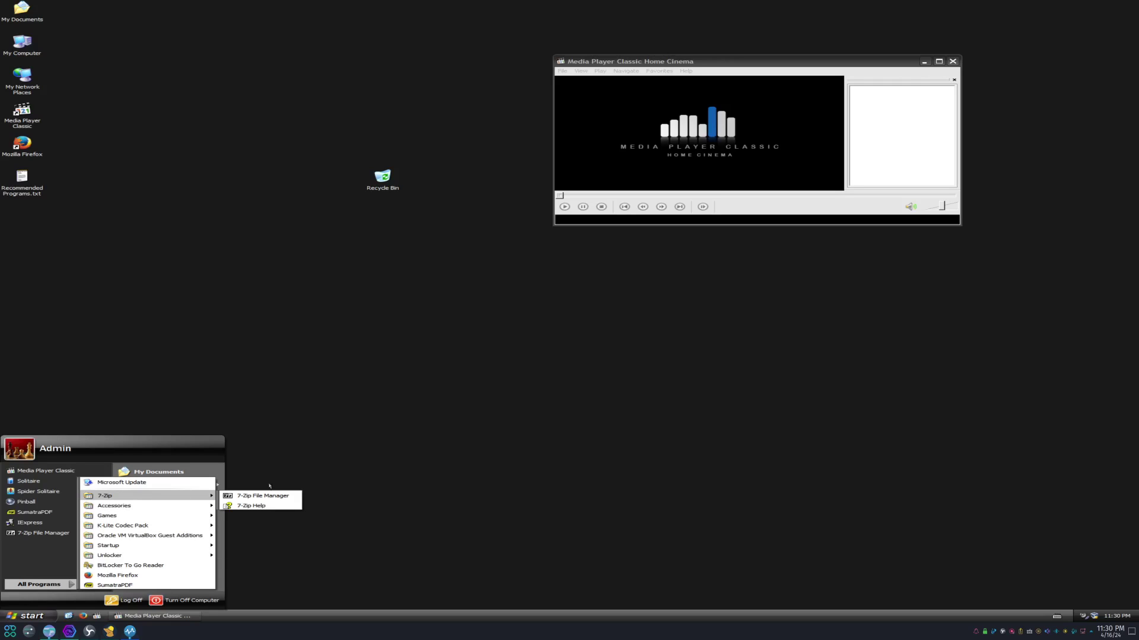
pyautogui.click(740, 315)
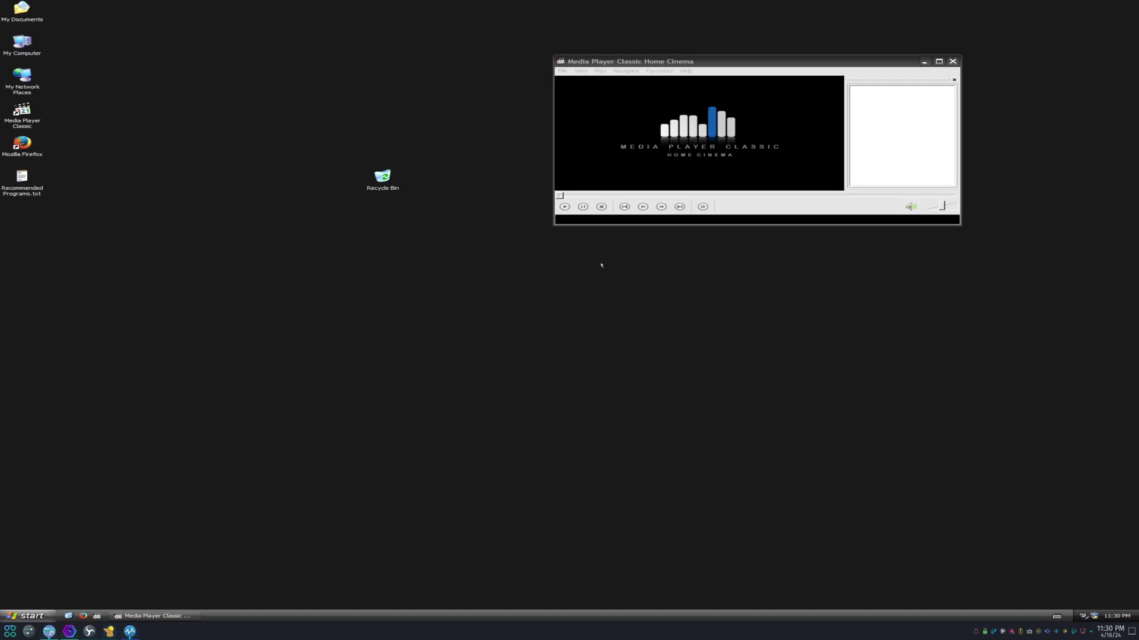
pyautogui.moveTo(699, 62); pyautogui.dragTo(623, 104)
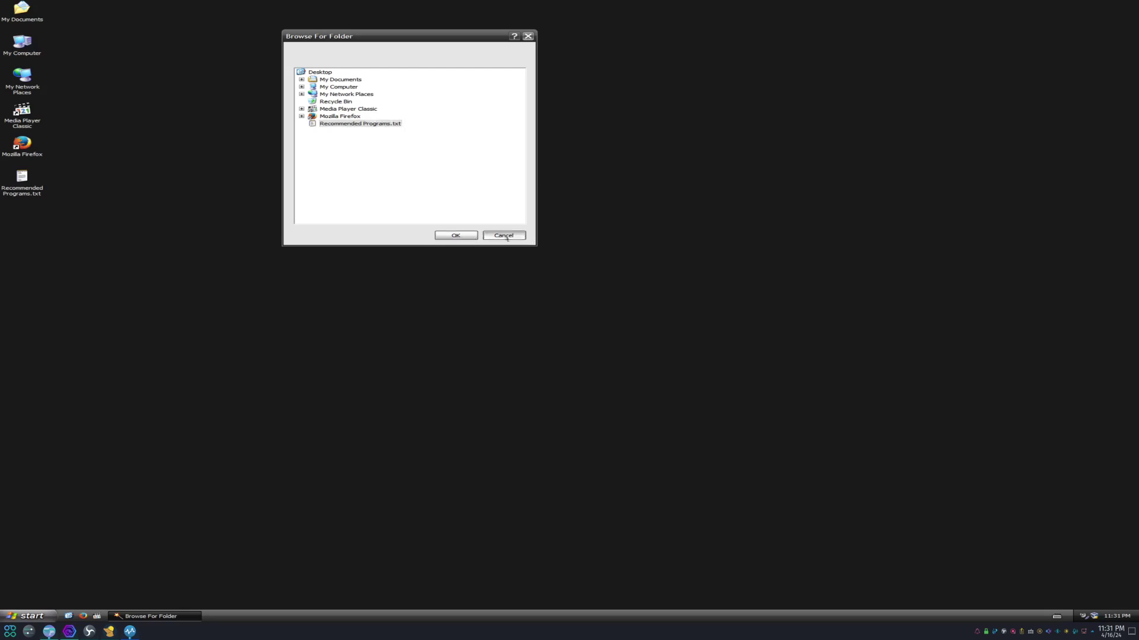
pyautogui.click(504, 236)
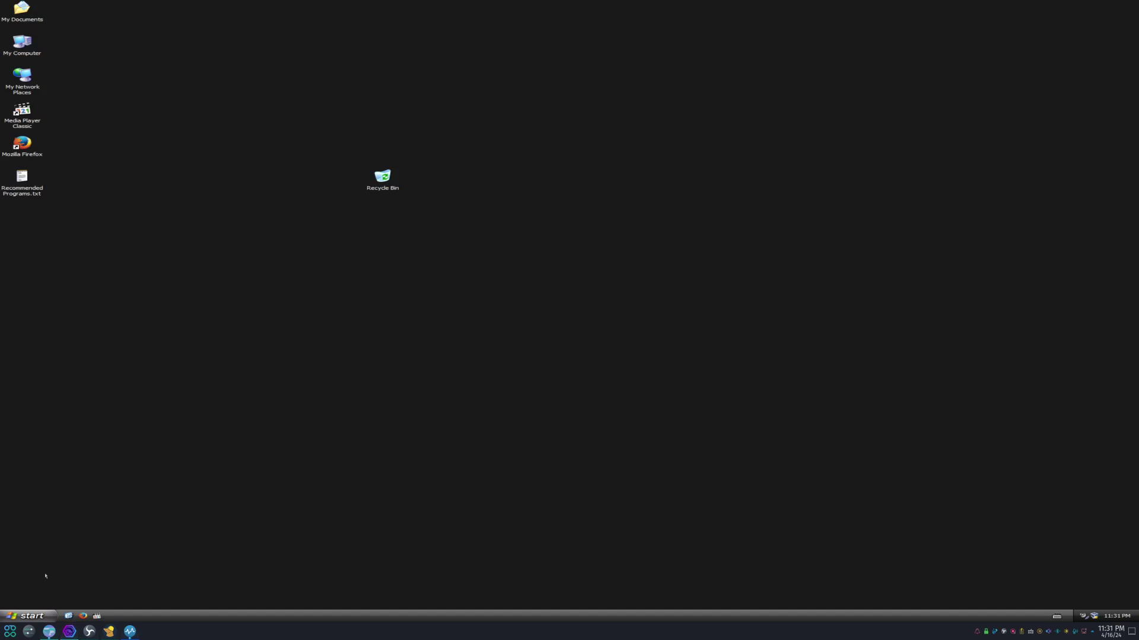
# Launch Start Unlocker Assistant from the Unlocker folder in All Programs
pyautogui.click(42, 613)
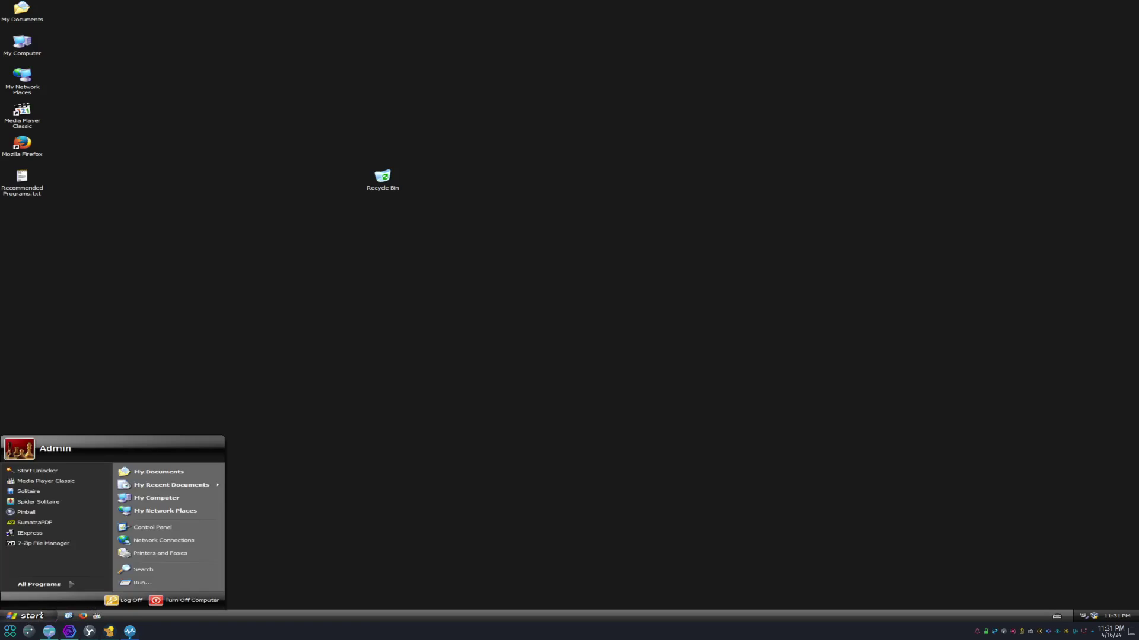
pyautogui.click(57, 584)
pyautogui.moveTo(148, 555)
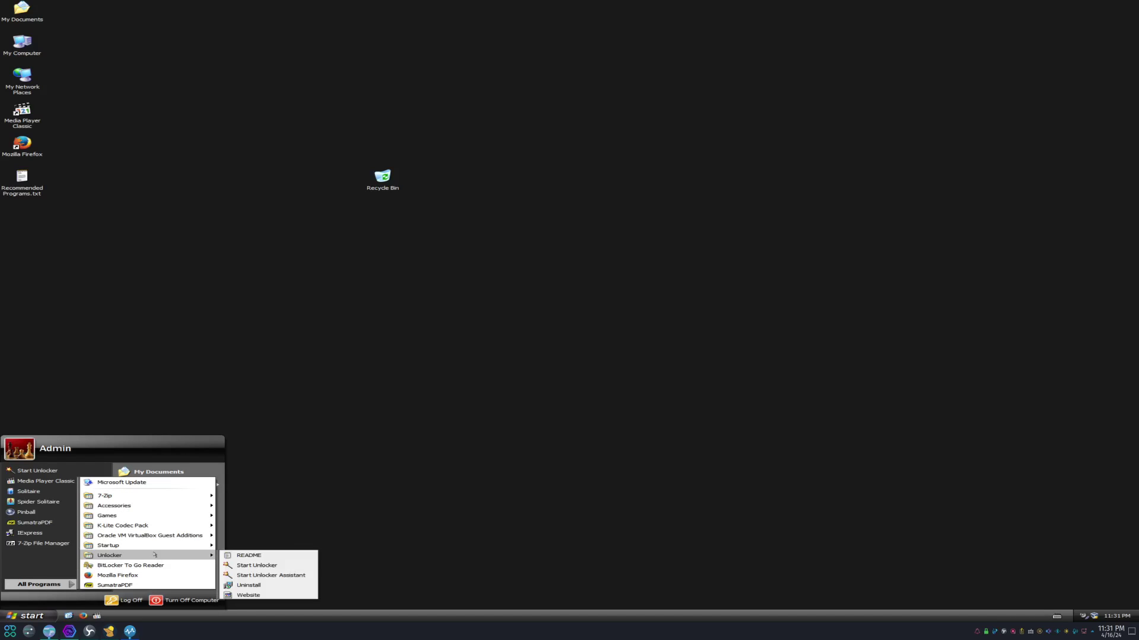
pyautogui.click(292, 575)
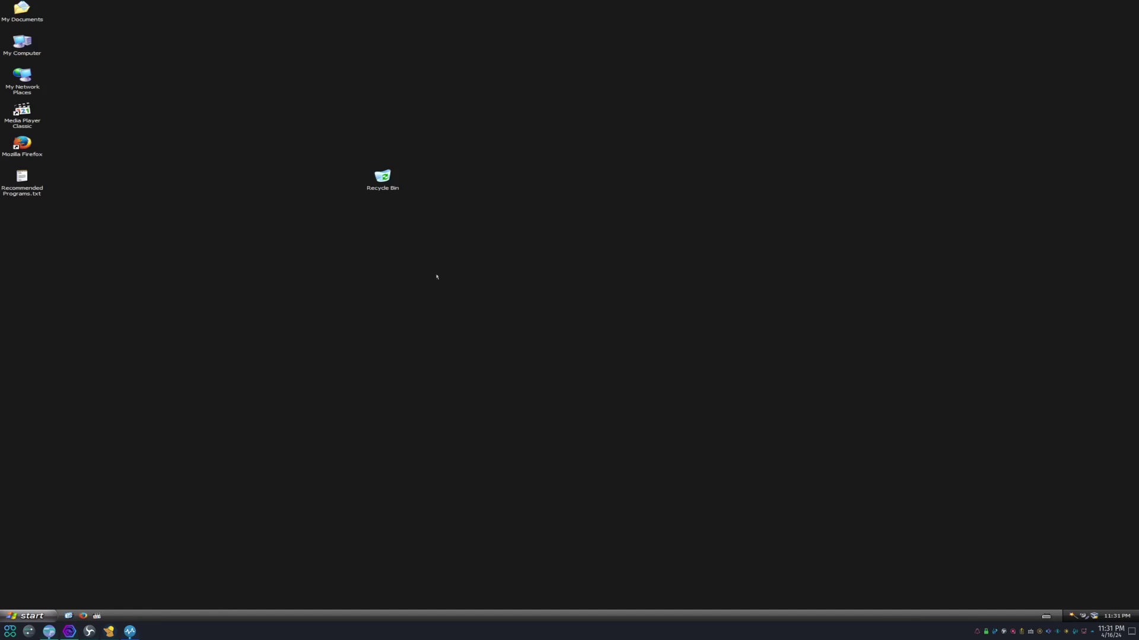
# Launch SumatraPDF from All Programs and bring up its Open document dialog
pyautogui.click(18, 615)
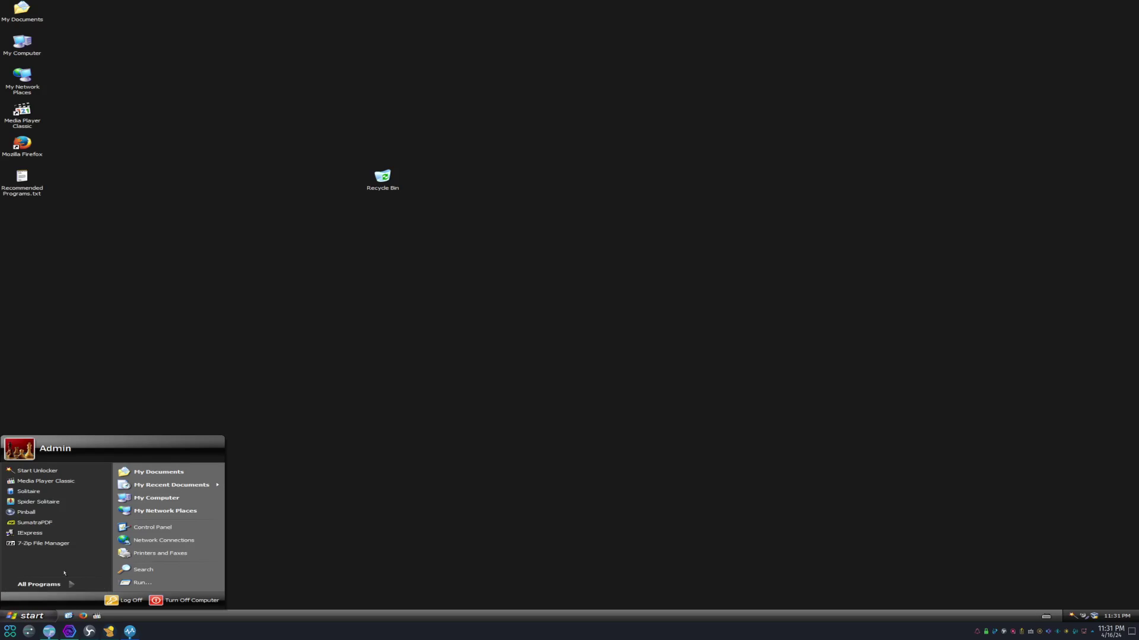
pyautogui.click(70, 584)
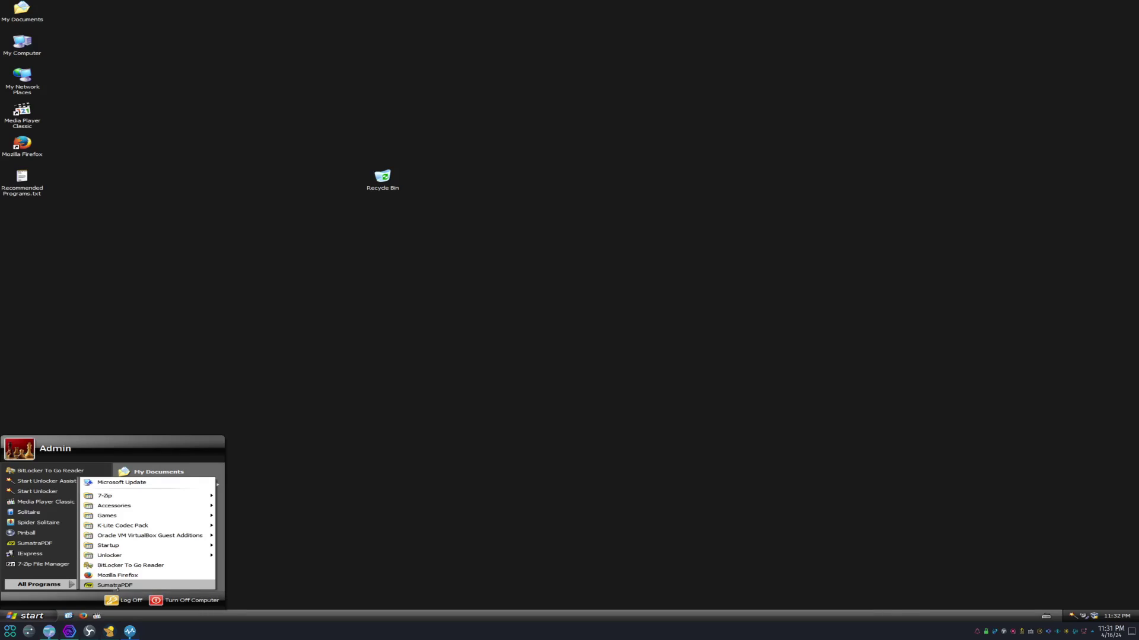
pyautogui.click(116, 586)
pyautogui.click(258, 20)
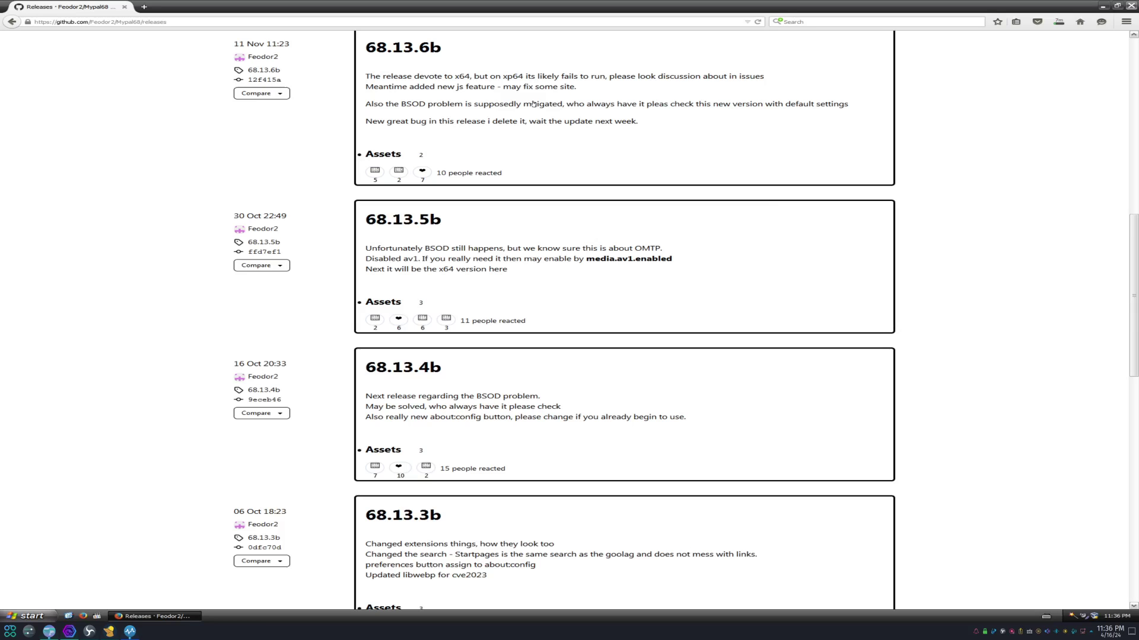
# Scroll the Mypal68 releases page, then move the running Mypal window toward the screen centre
pyautogui.moveTo(1133, 295); pyautogui.dragTo(1133, 116)
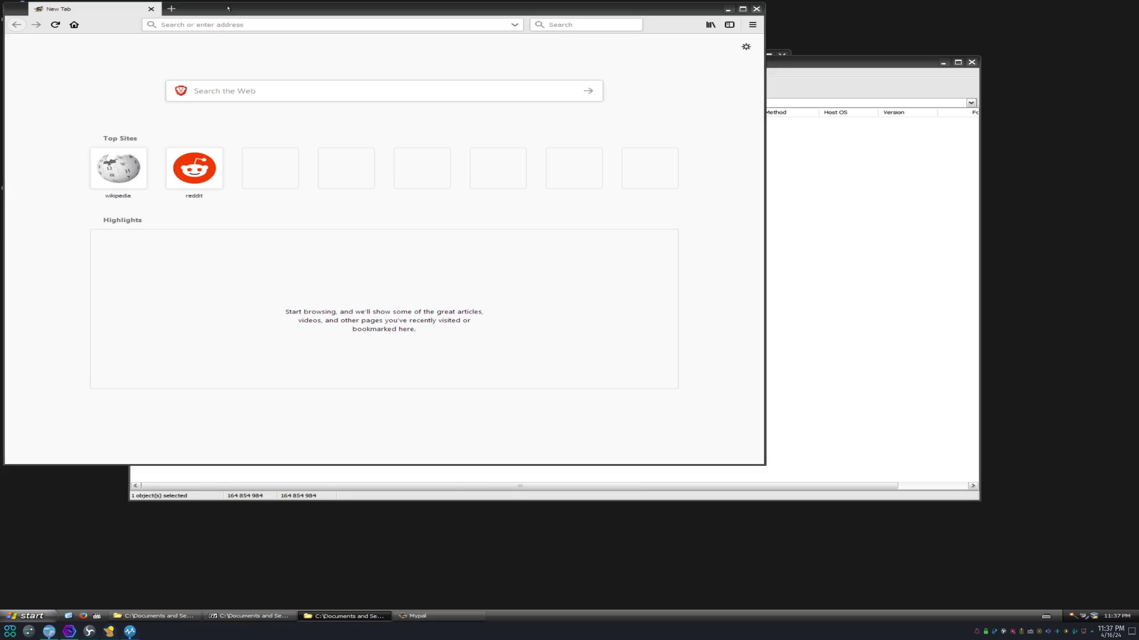
pyautogui.moveTo(224, 5); pyautogui.dragTo(293, 67)
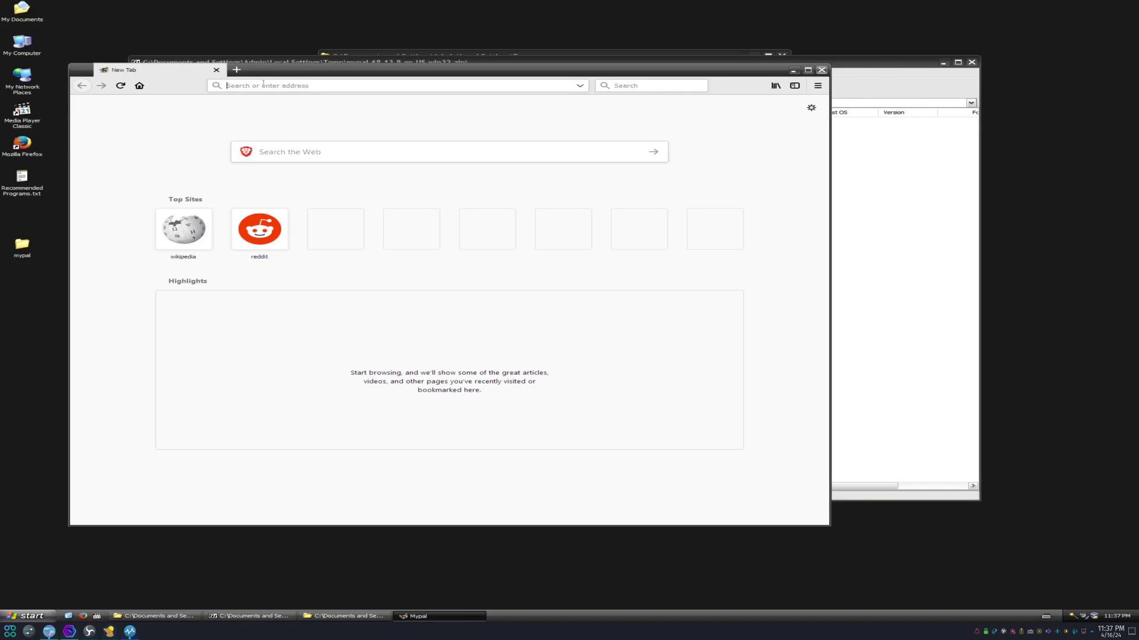
# Look up Mars on Wikipedia from Mypal's Wikipedia shortcut and open its article
pyautogui.click(183, 229)
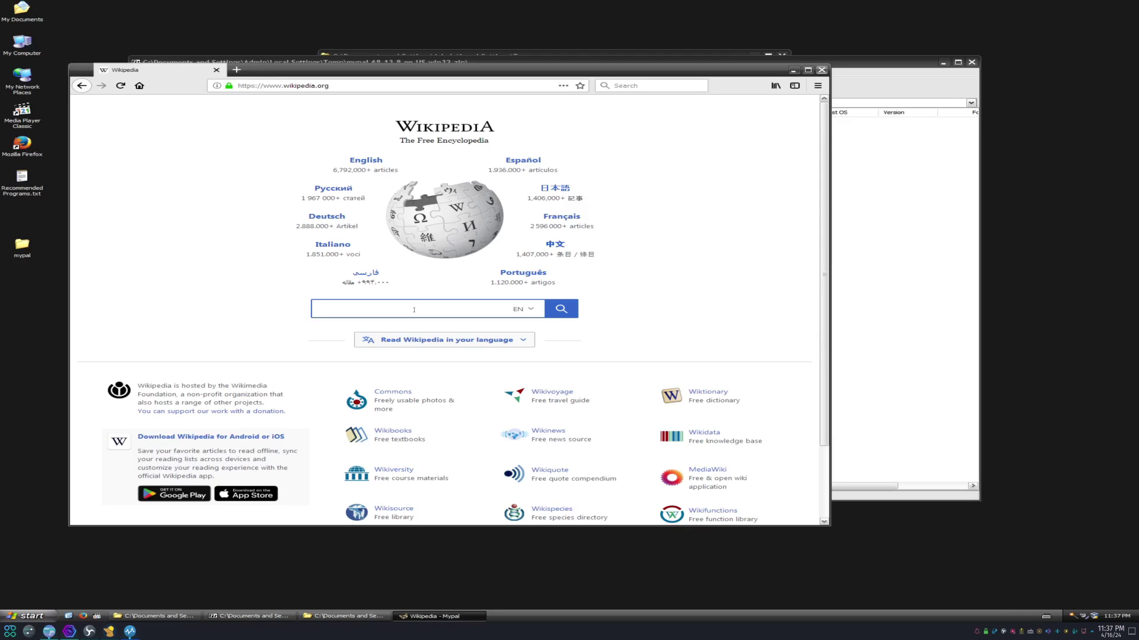
pyautogui.write('ars')
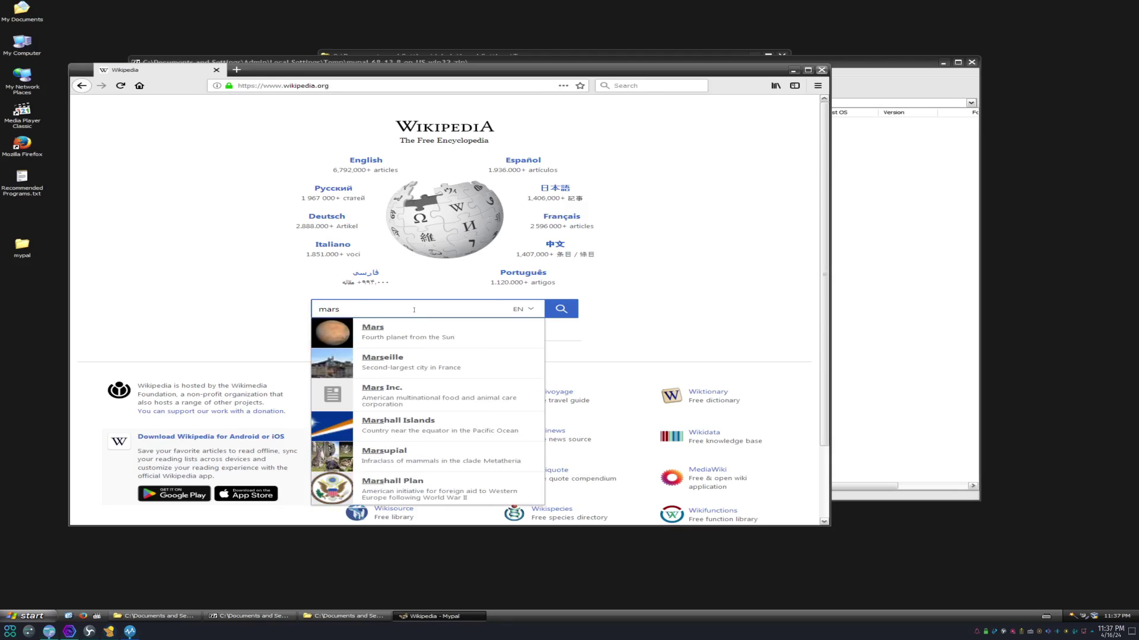
pyautogui.click(413, 332)
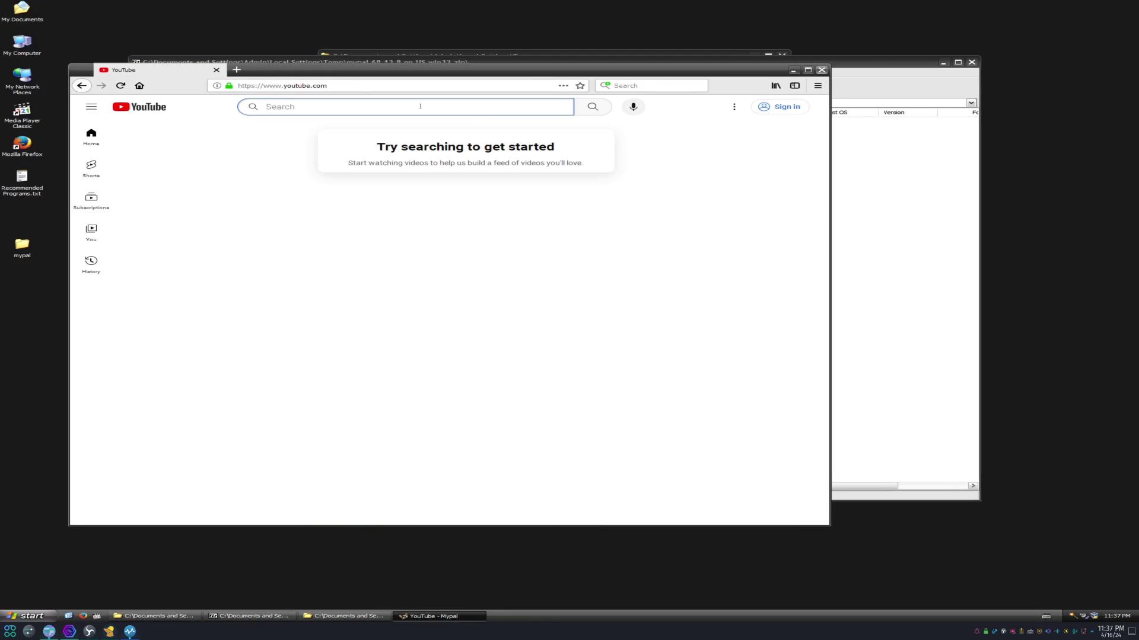
# Search YouTube for 'pikrave', play the Windows XP 'The Gold Edition' video, then search Google for Toasty Tech
pyautogui.write('pikrave')
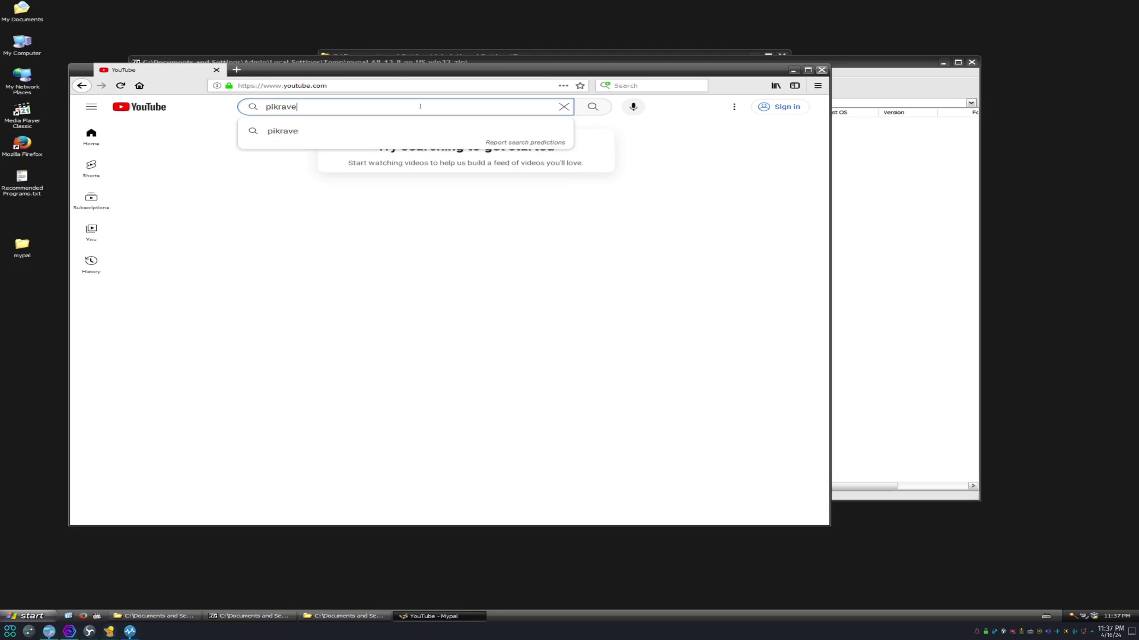
pyautogui.press('Return')
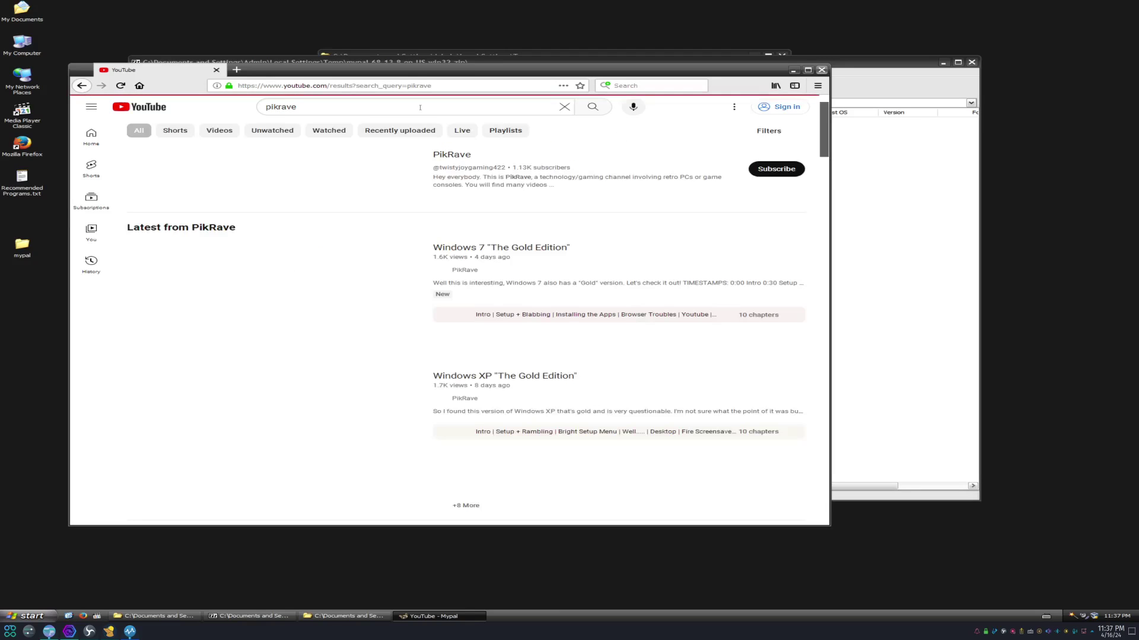
pyautogui.click(246, 392)
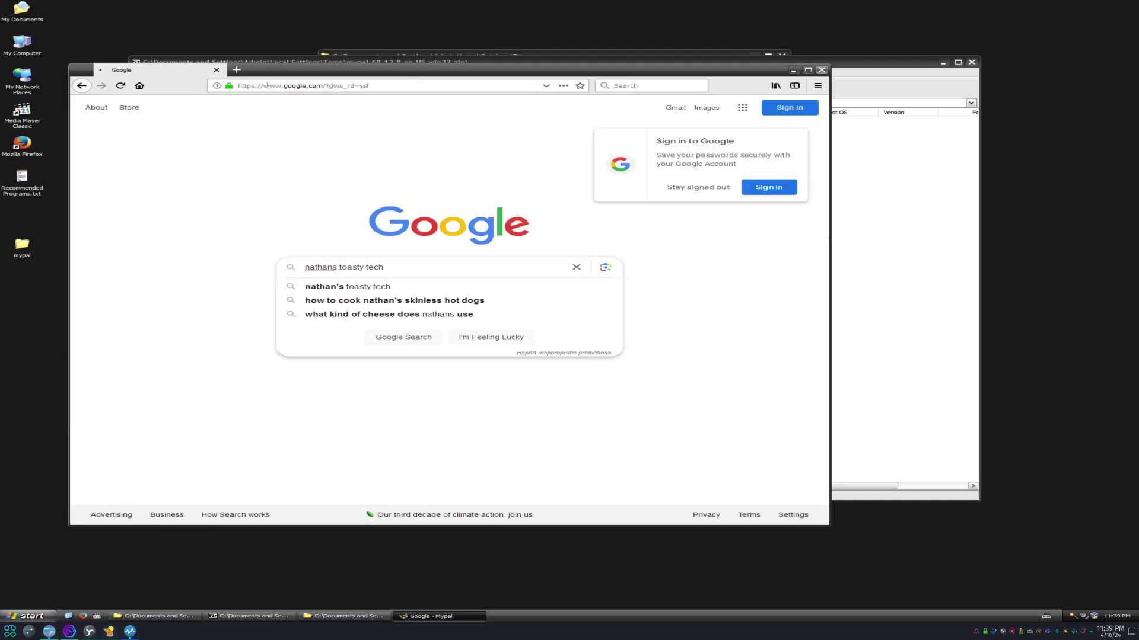
pyautogui.press('Return')
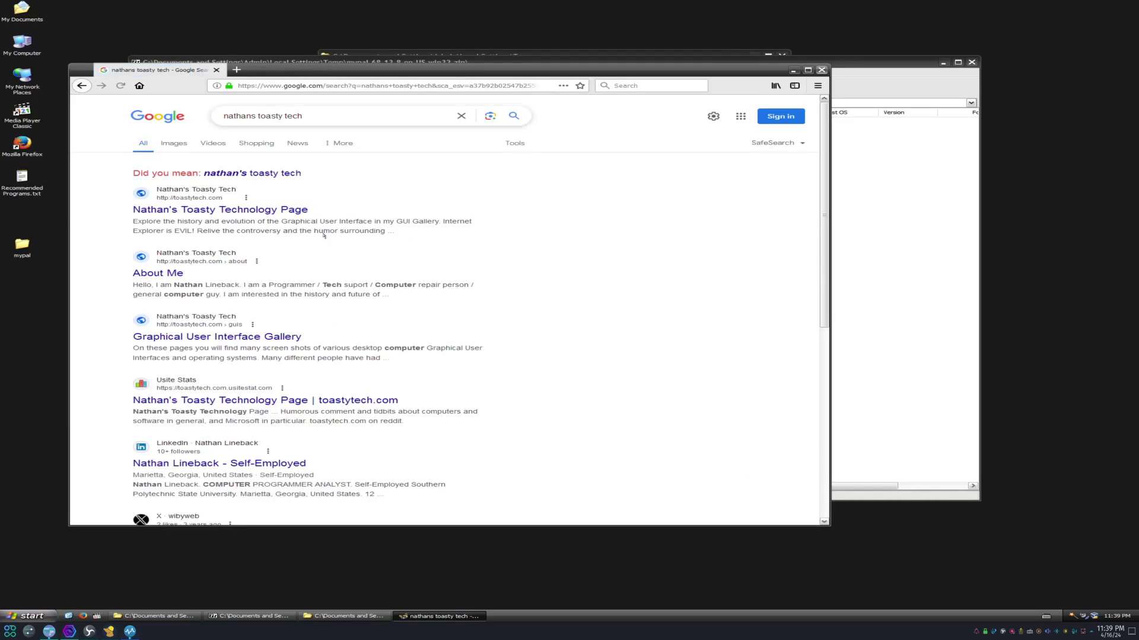
# Open the Toasty Technology home page from the Google results and scroll down it
pyautogui.click(284, 210)
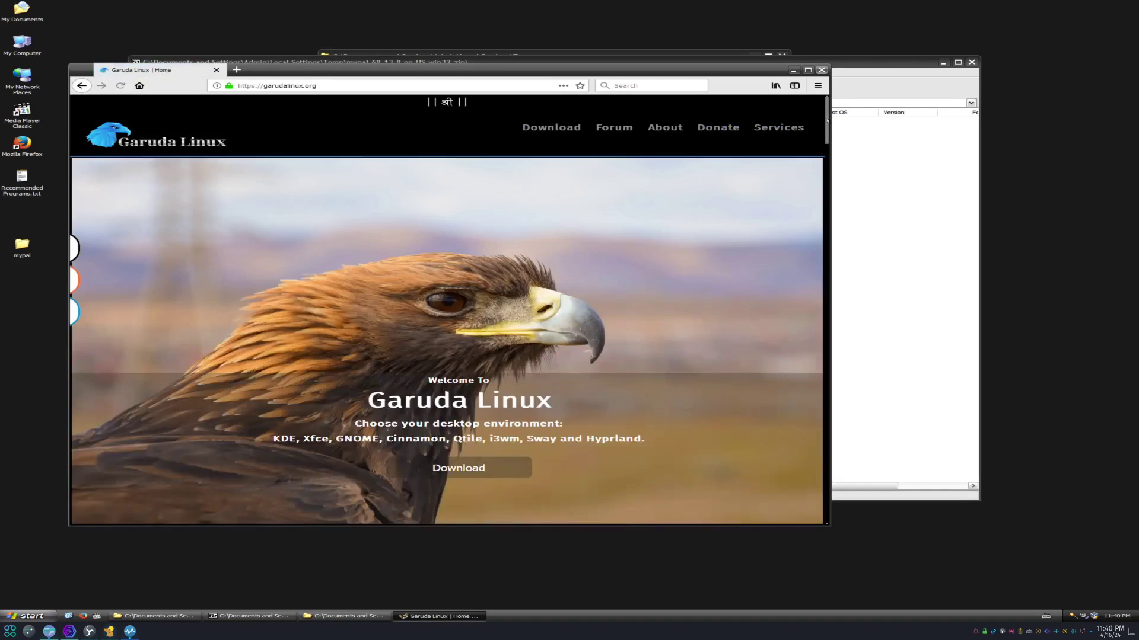
pyautogui.moveTo(828, 120); pyautogui.dragTo(853, 386)
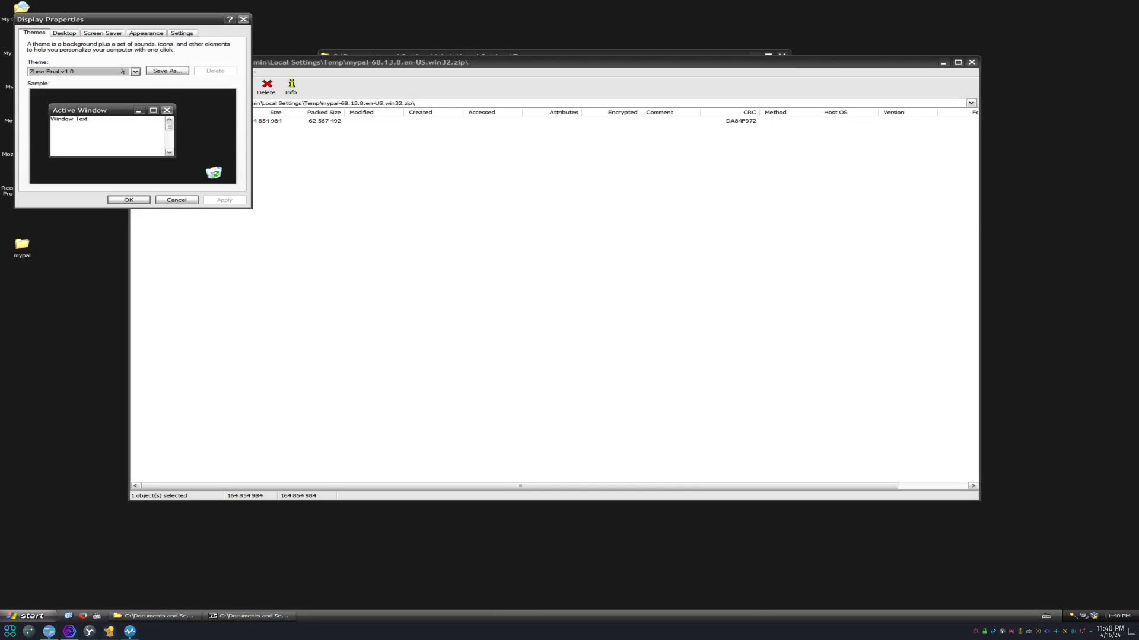
# Select the Black Mesa v2.0 theme in Display Properties and apply it
pyautogui.click(122, 72)
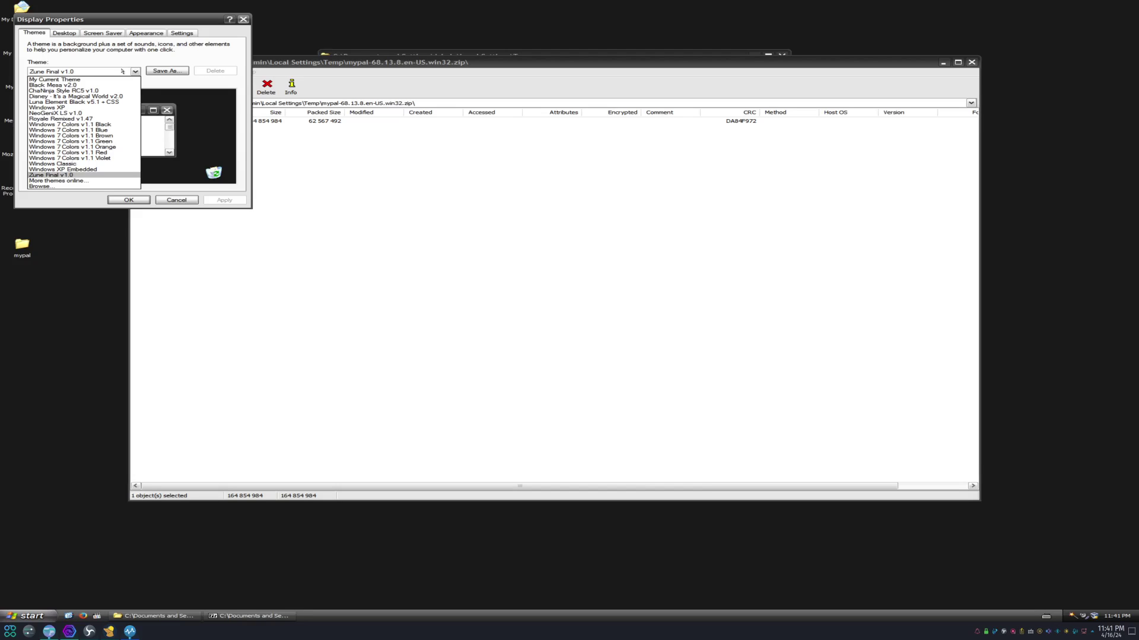
pyautogui.press('Up')
pyautogui.press('Up')
pyautogui.press('Up')
pyautogui.press('Up')
pyautogui.press('Up')
pyautogui.press('Up')
pyautogui.press('Up')
pyautogui.press('Up')
pyautogui.press('Up')
pyautogui.press('Up')
pyautogui.press('Up')
pyautogui.press('Up')
pyautogui.press('Up')
pyautogui.press('Up')
pyautogui.press('Up')
pyautogui.press('Up')
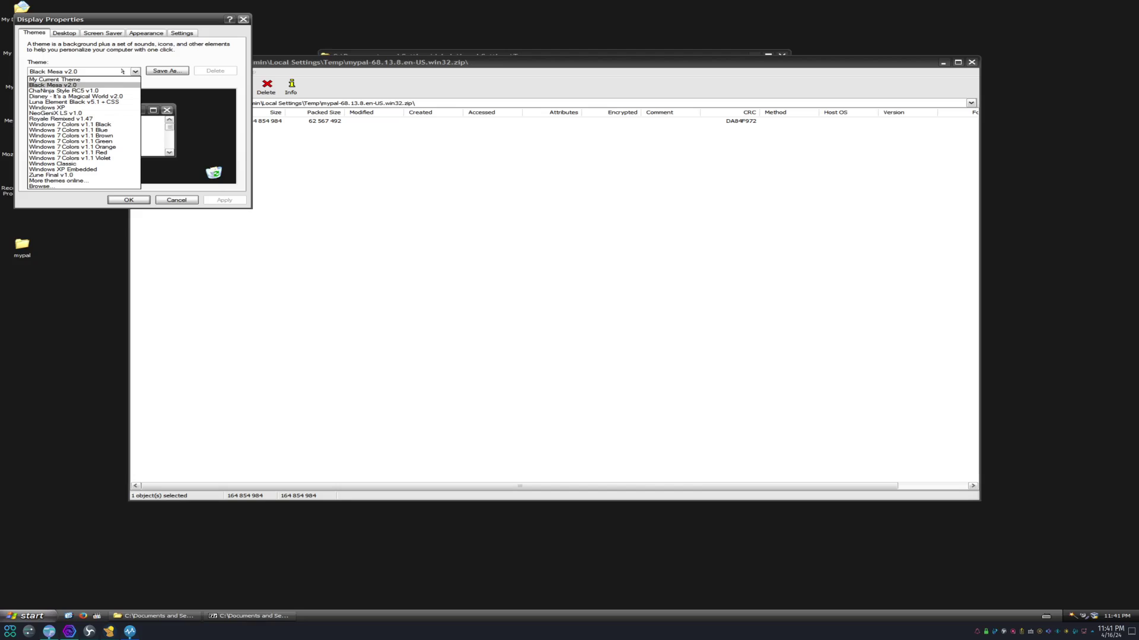
pyautogui.press('Return')
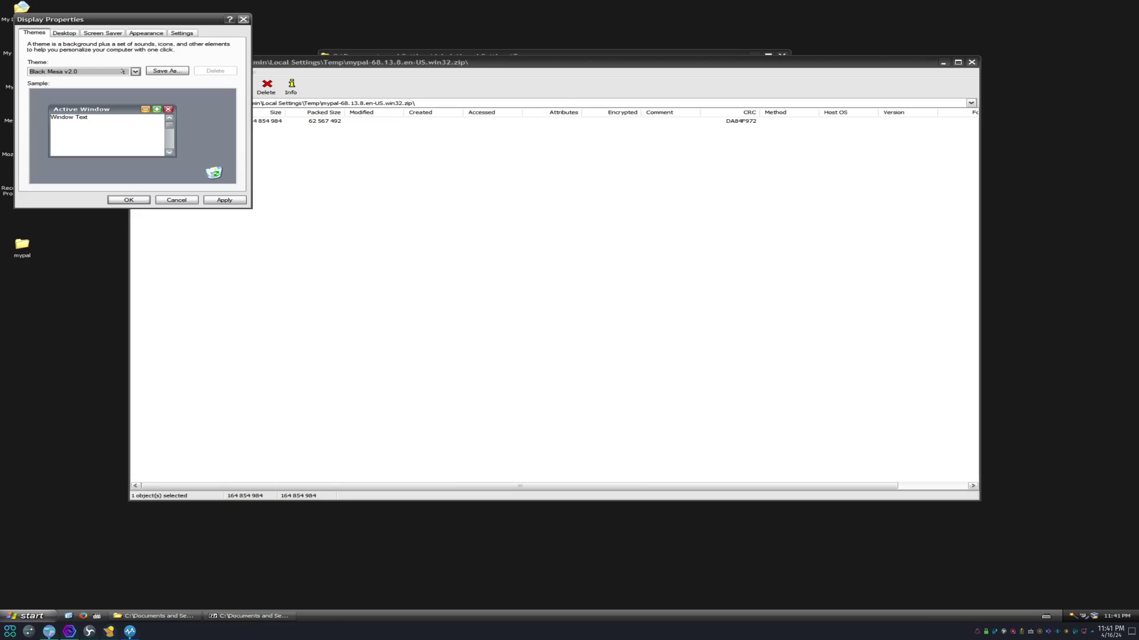
pyautogui.click(240, 202)
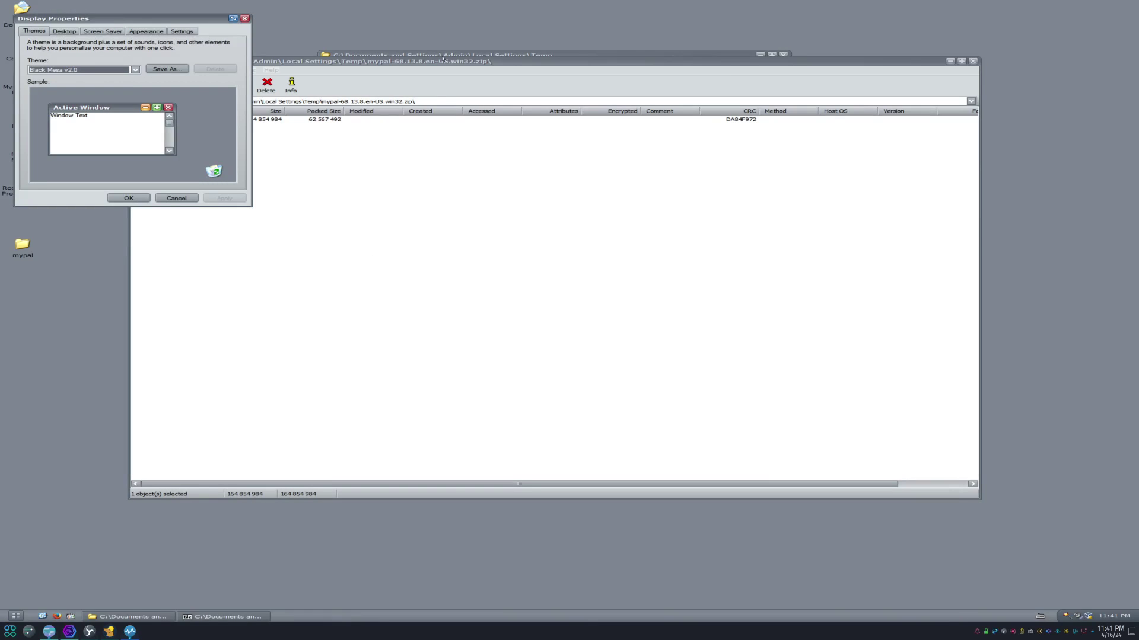
# Move the 7-Zip archive window aside and apply the ChaNinja Style RC5 v1.0 theme
pyautogui.moveTo(442, 58); pyautogui.dragTo(519, 134)
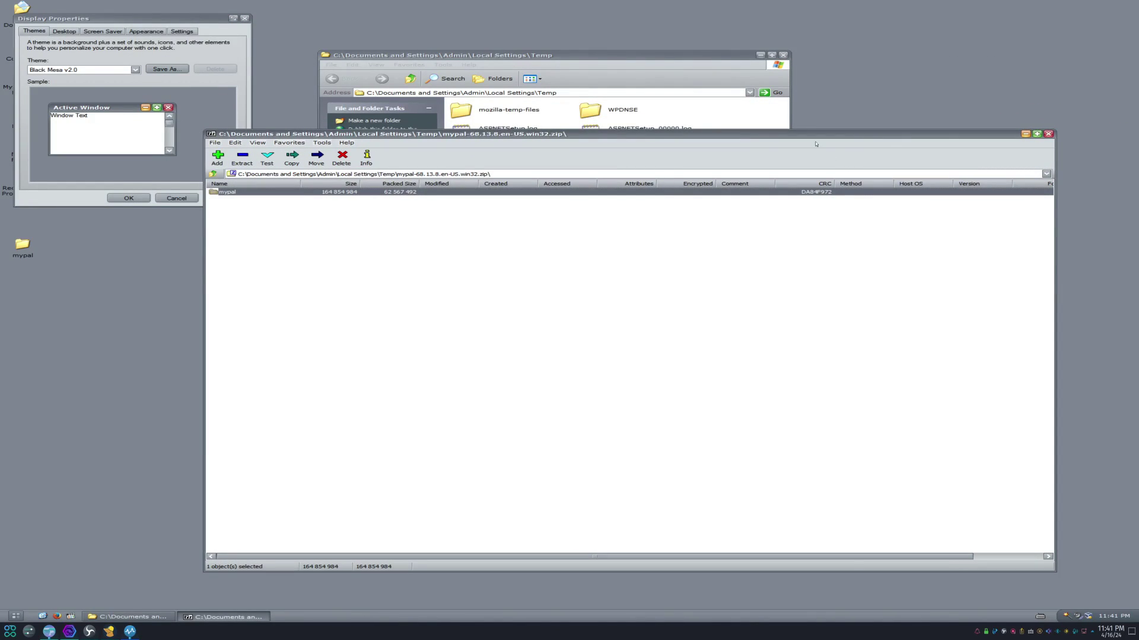
pyautogui.moveTo(815, 144); pyautogui.dragTo(732, 163)
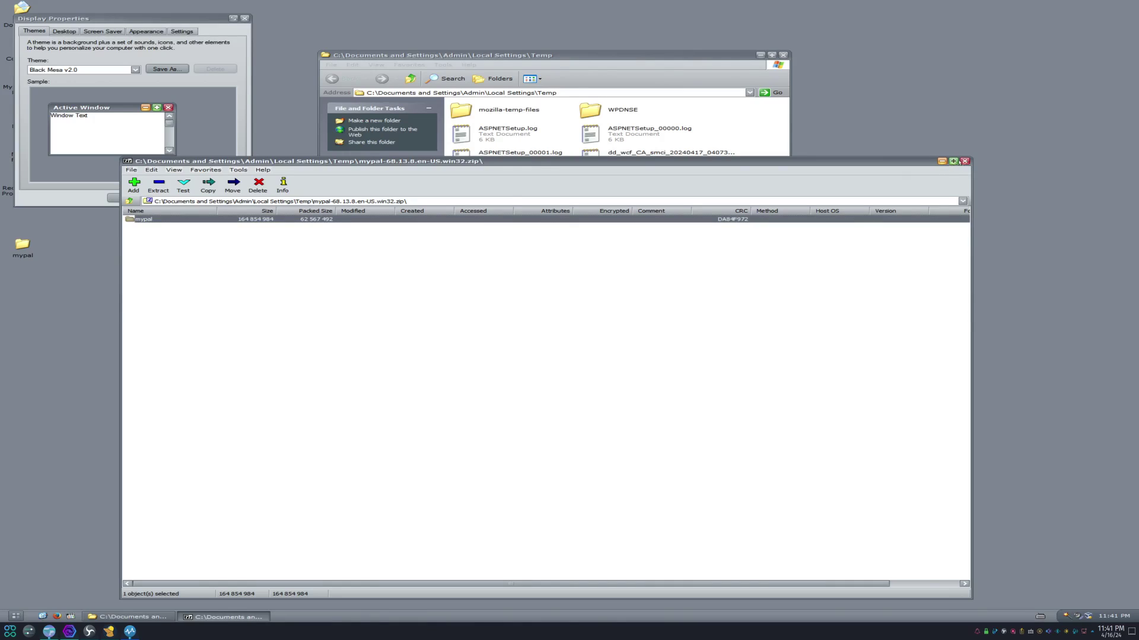
pyautogui.moveTo(428, 161); pyautogui.dragTo(534, 163)
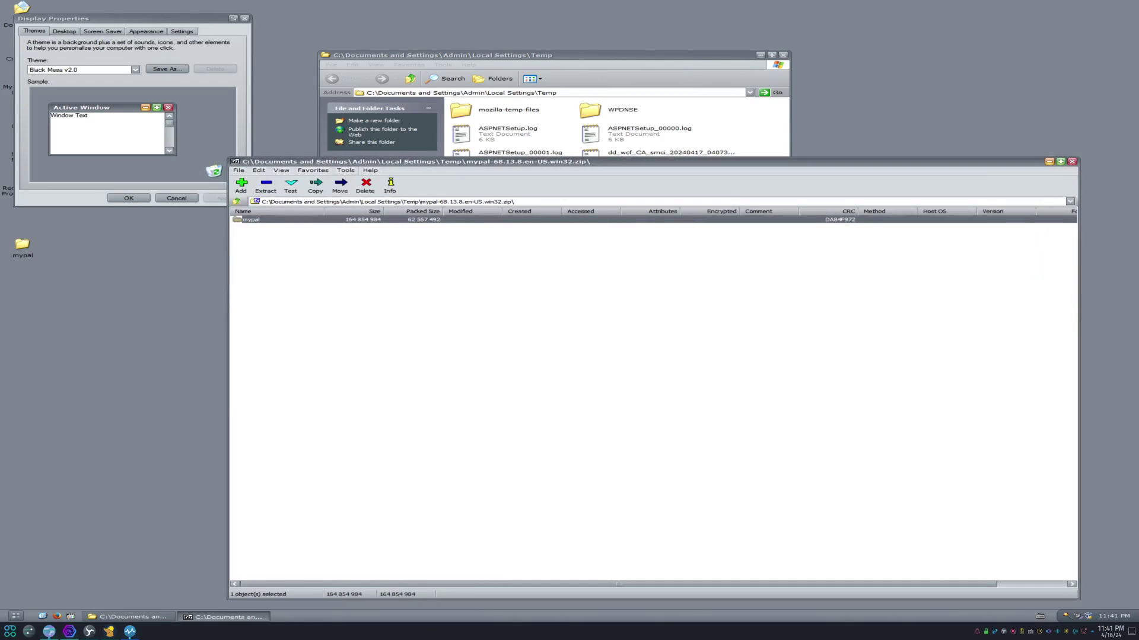
pyautogui.click(89, 69)
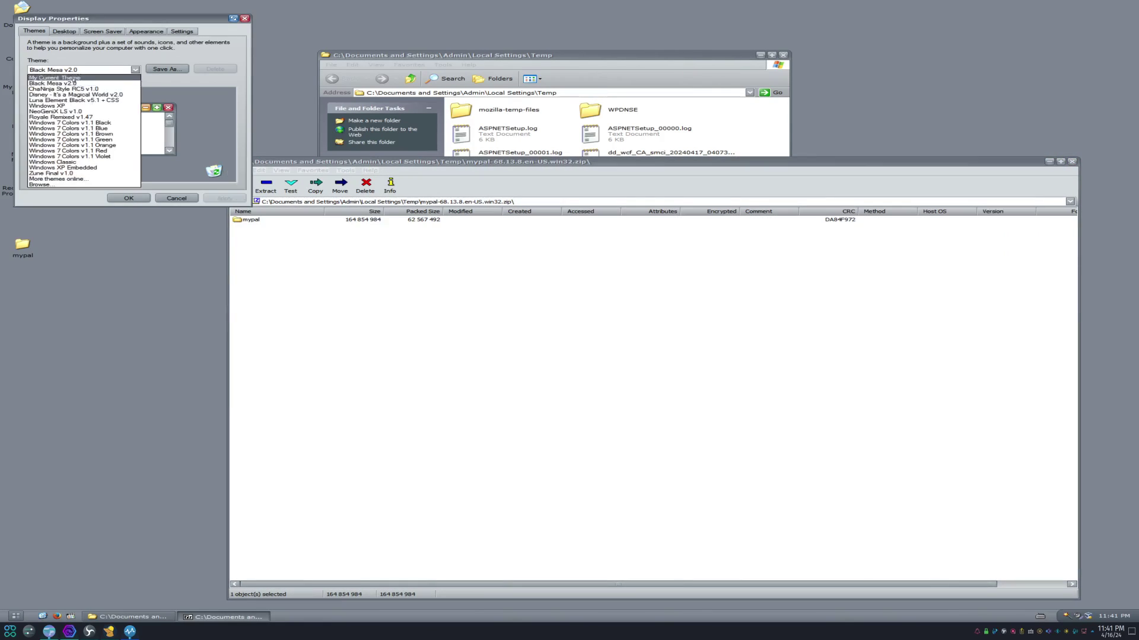
pyautogui.click(135, 86)
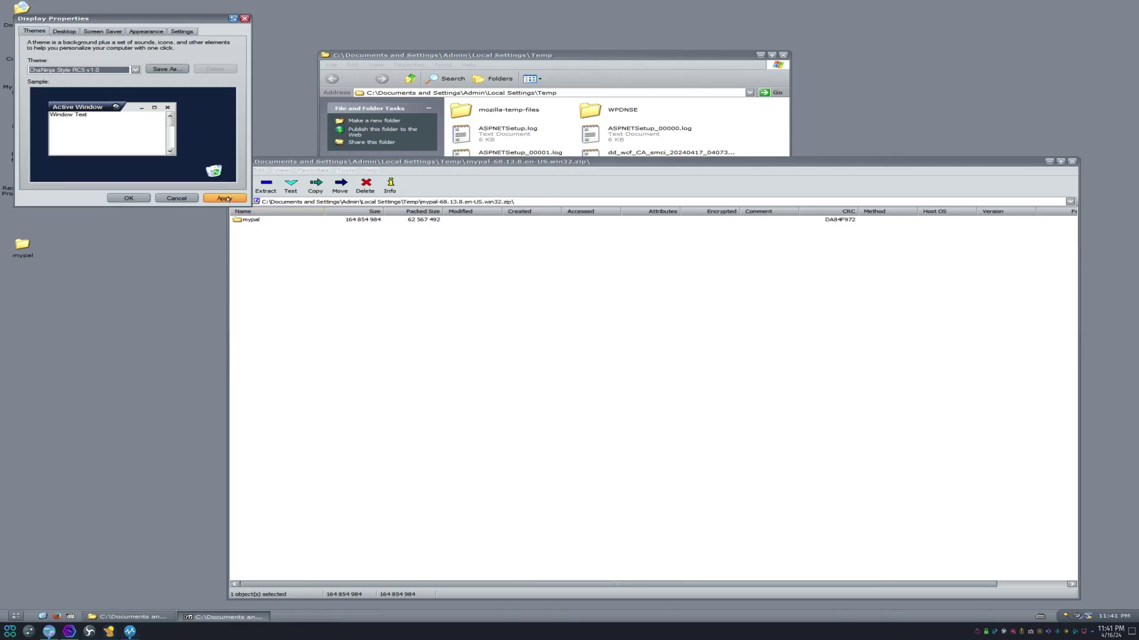
pyautogui.click(224, 197)
# Shift the 7-Zip window left and select the Disney - It's a Magical World v2.0 theme
pyautogui.click(498, 174)
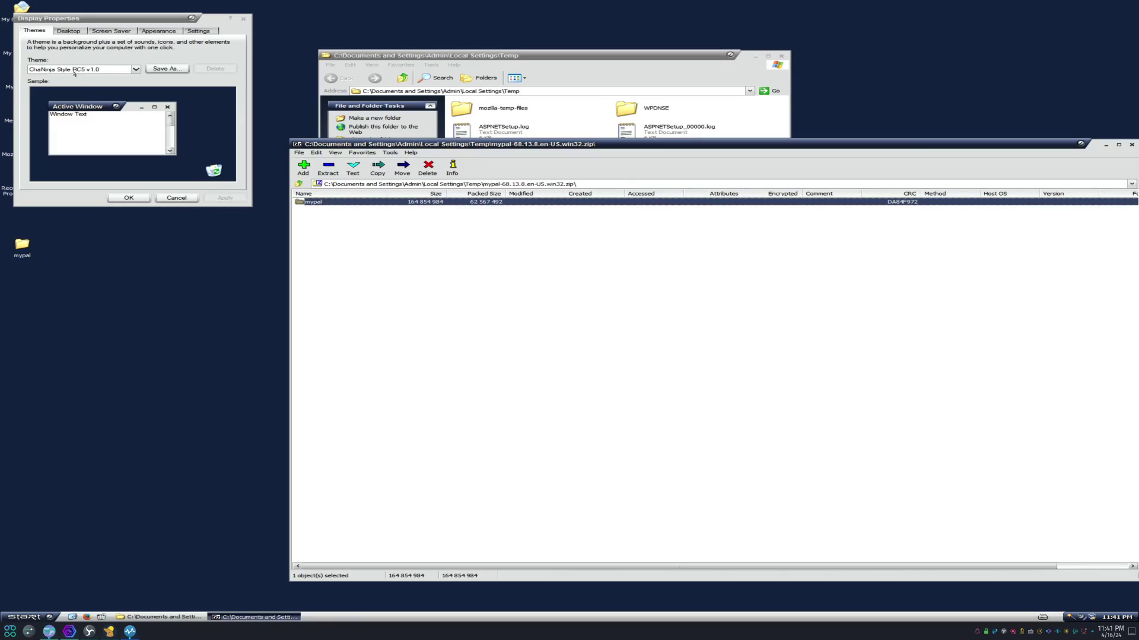
pyautogui.moveTo(419, 146); pyautogui.dragTo(376, 140)
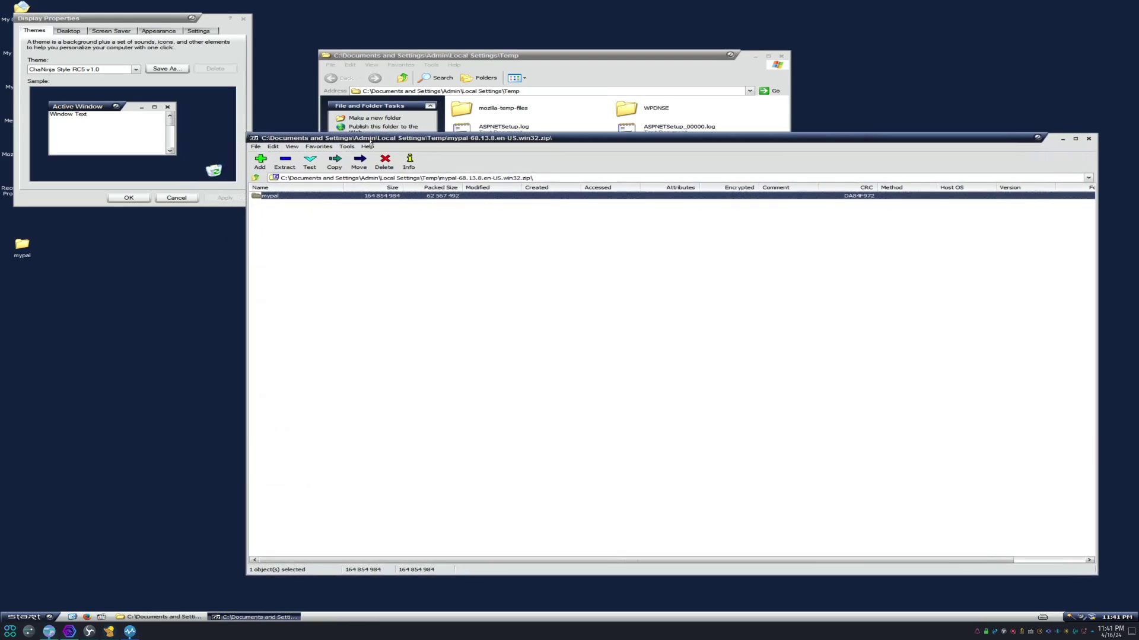
pyautogui.click(127, 70)
pyautogui.click(71, 95)
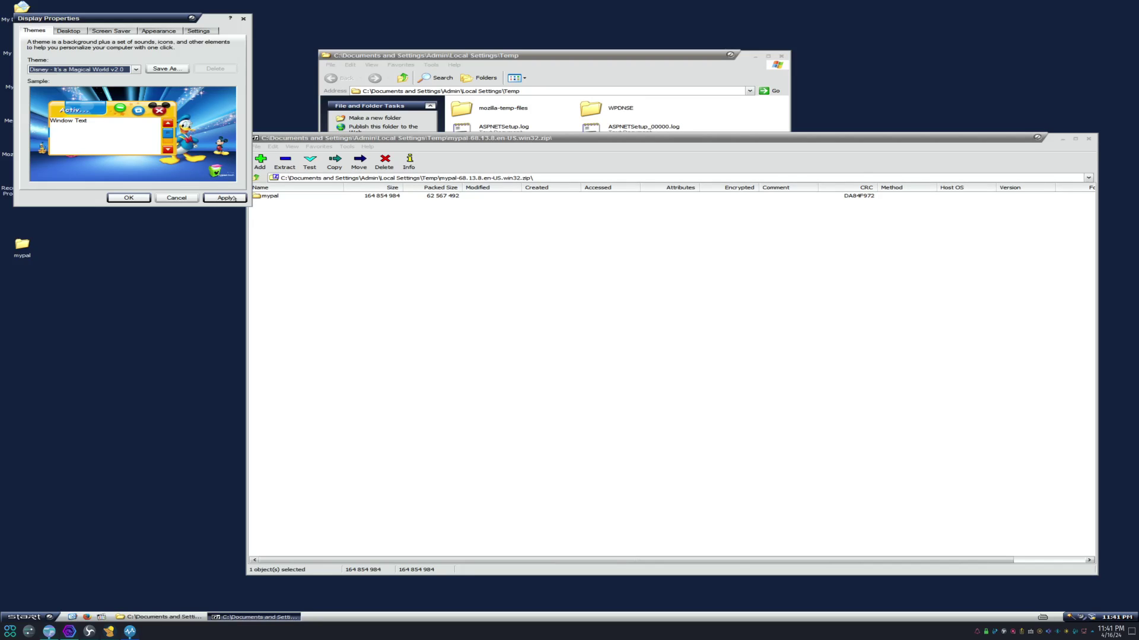
# Apply the Disney - It's a Magical World v2.0 theme and move the Temp folder window aside
pyautogui.click(224, 198)
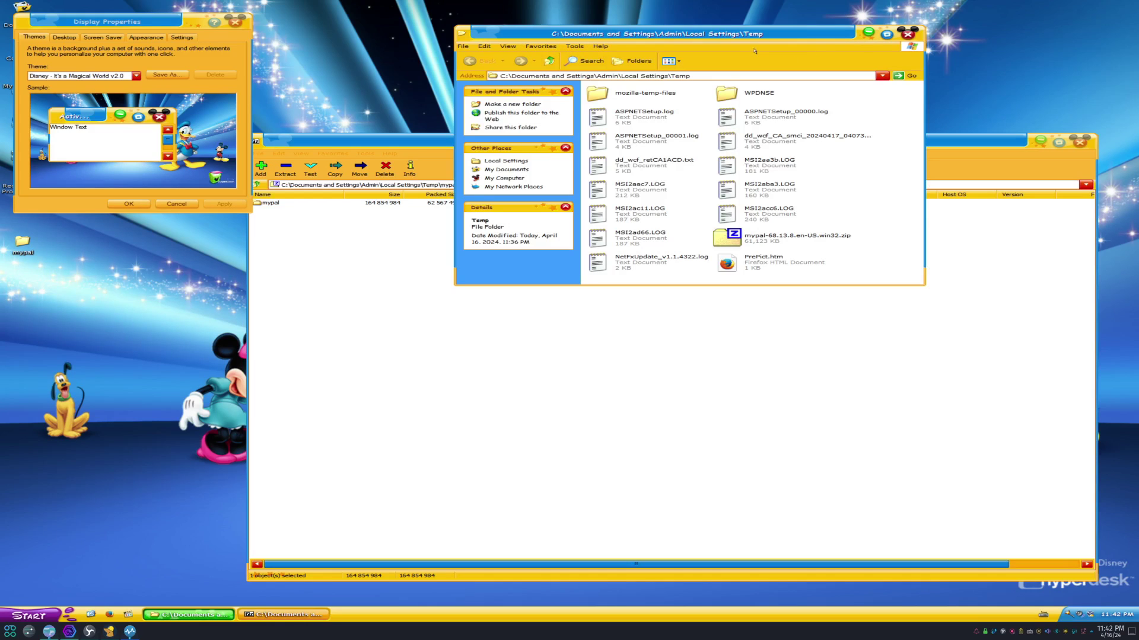
pyautogui.moveTo(732, 39); pyautogui.dragTo(698, 33)
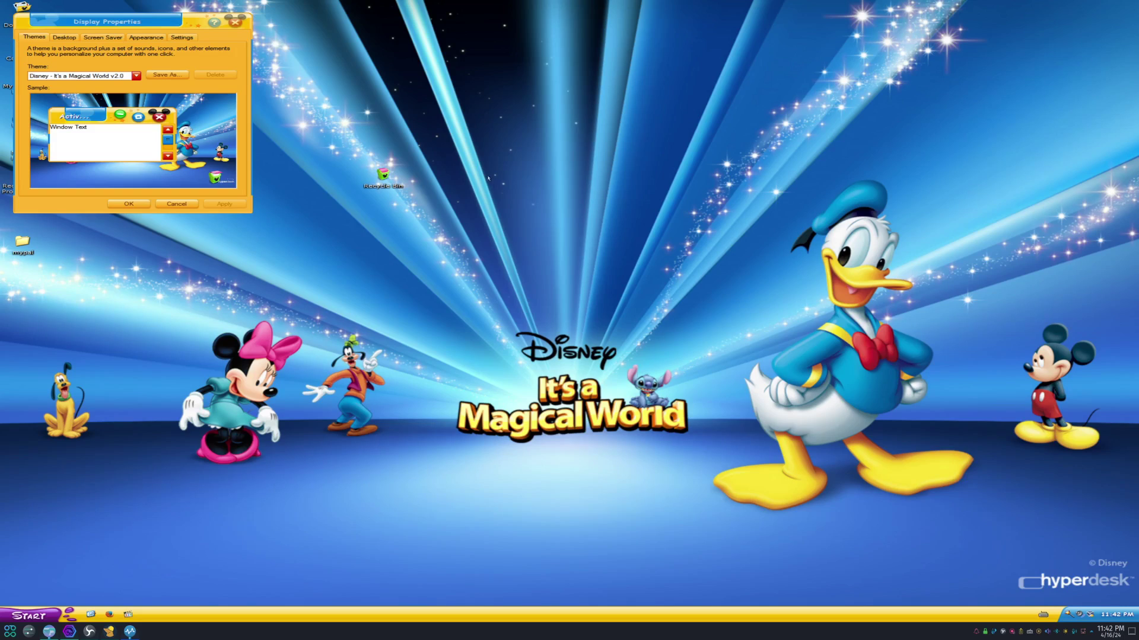
# Apply the Luna Element Black v5.1 + CSS theme
pyautogui.moveTo(97, 27); pyautogui.dragTo(285, 30)
pyautogui.press('Down')
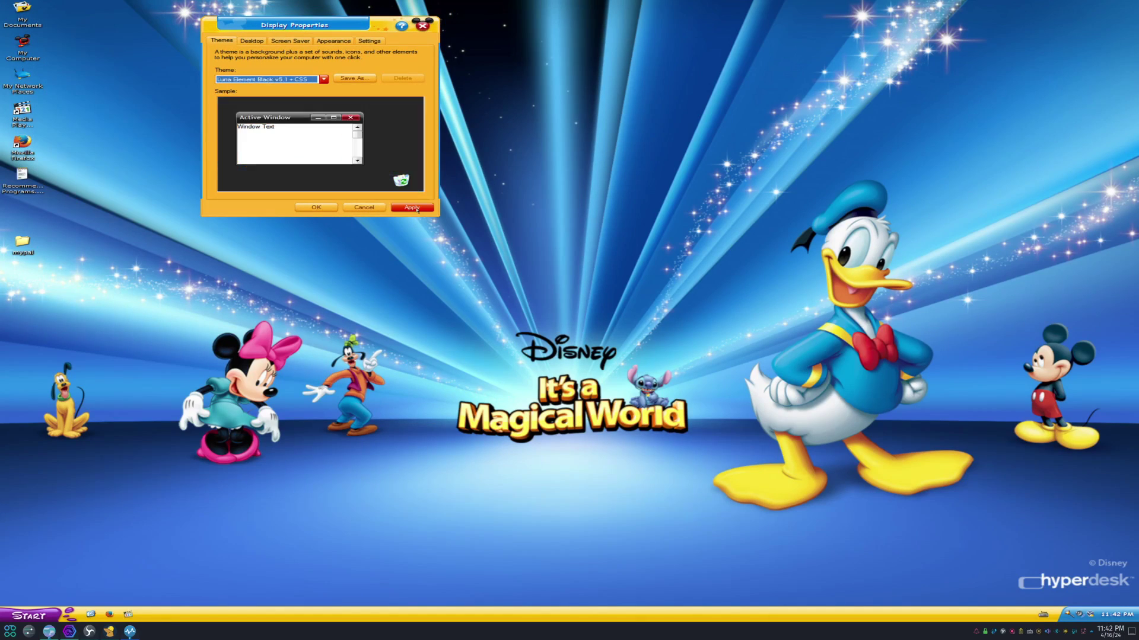
pyautogui.click(412, 208)
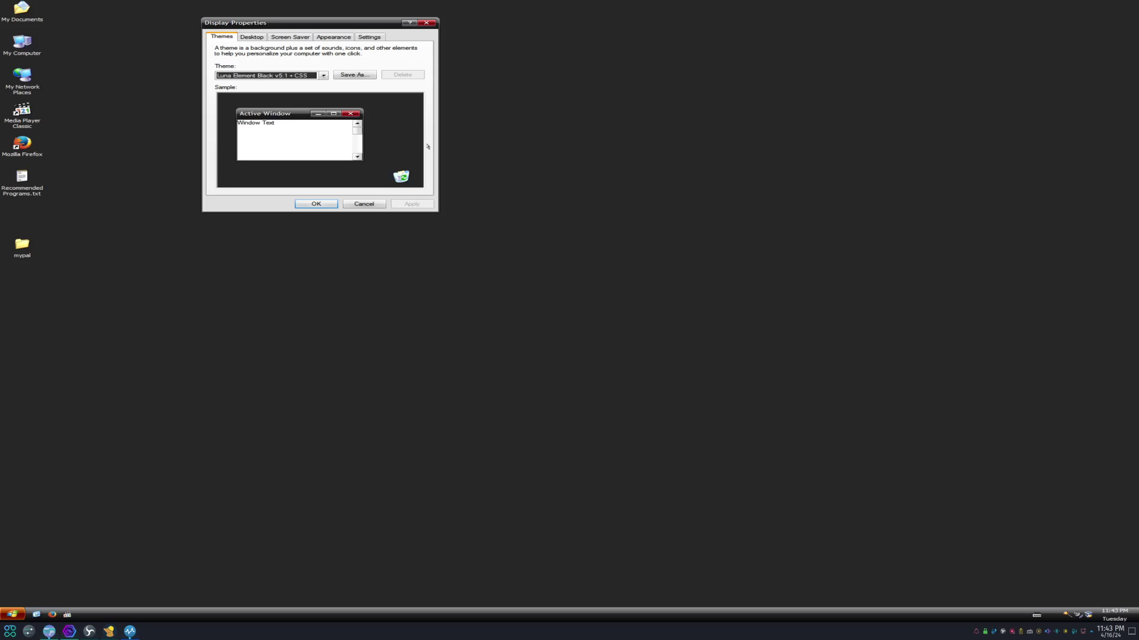
# Try the Royale colour scheme, then settle on Royale Noir
pyautogui.moveTo(297, 29); pyautogui.dragTo(336, 47)
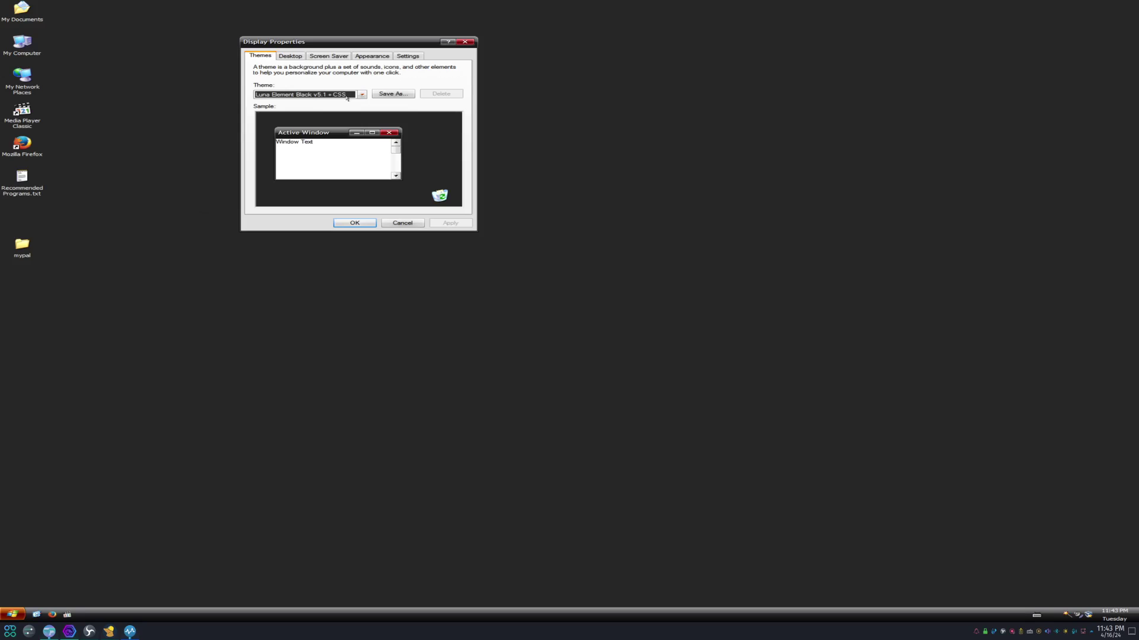
pyautogui.click(347, 97)
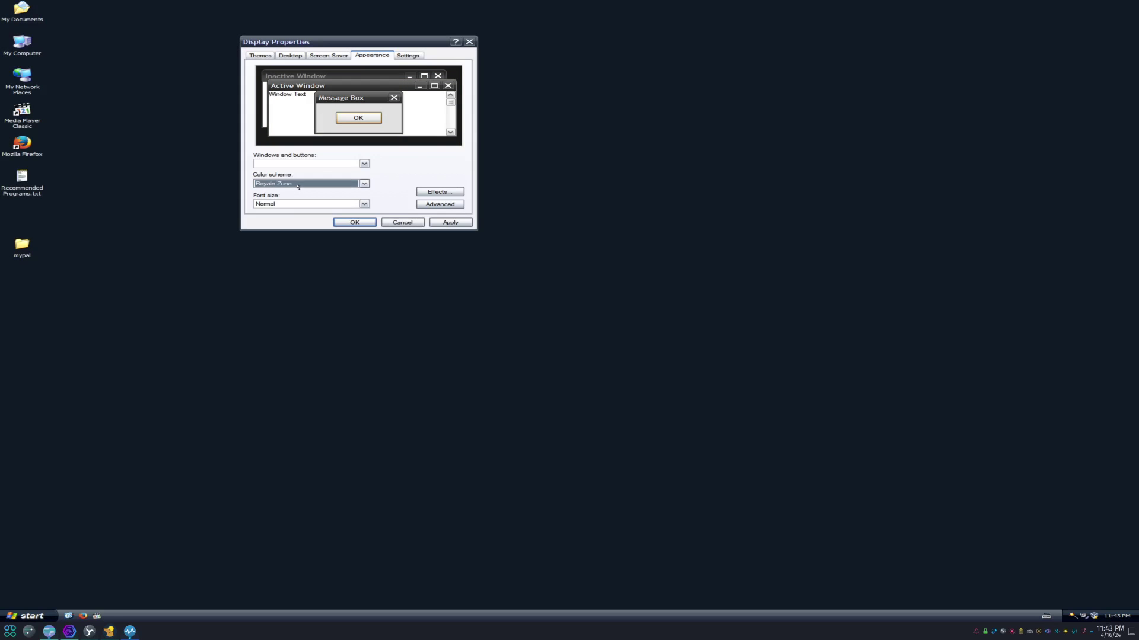
pyautogui.click(297, 183)
pyautogui.click(279, 191)
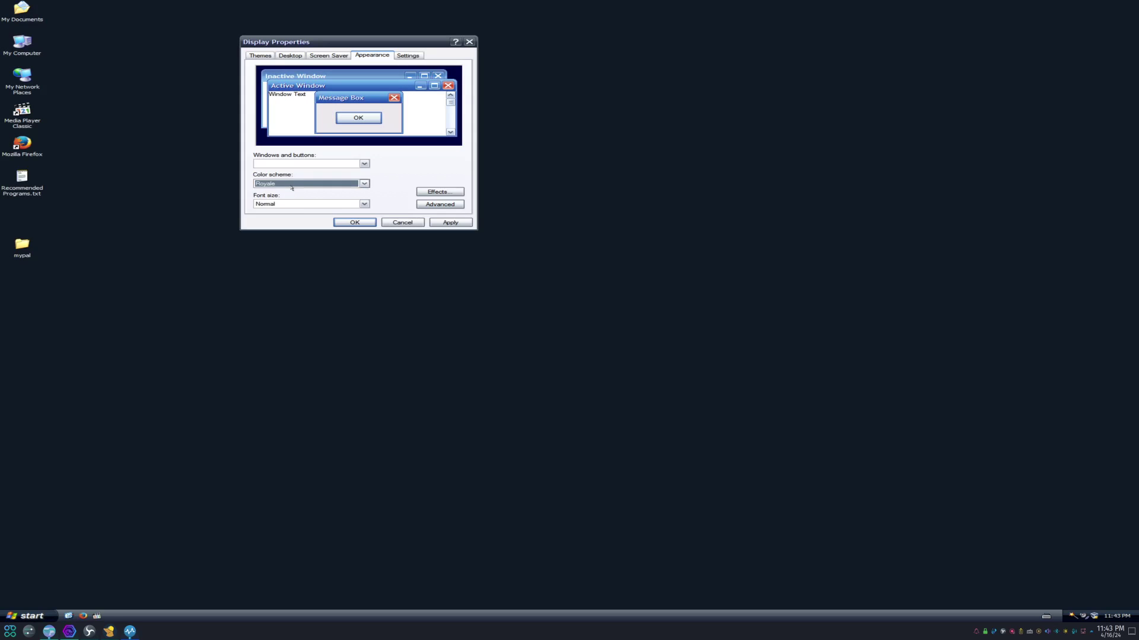
pyautogui.click(297, 183)
pyautogui.click(284, 197)
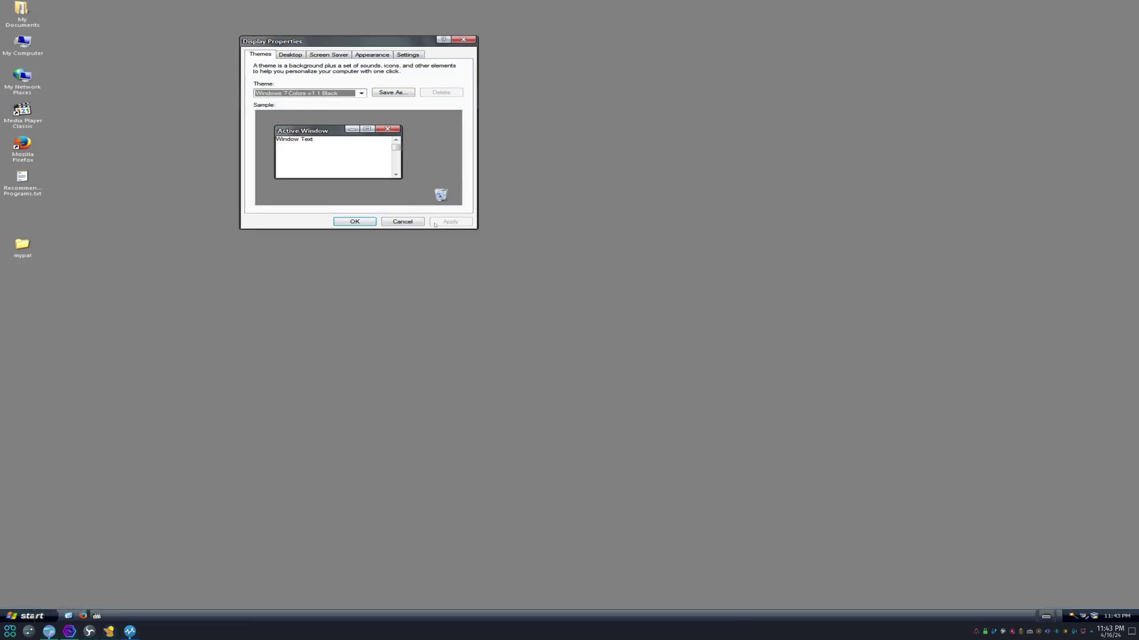
# Apply the Windows 7 Colors v1.1 Blue theme and move Display Properties down and right
pyautogui.click(318, 93)
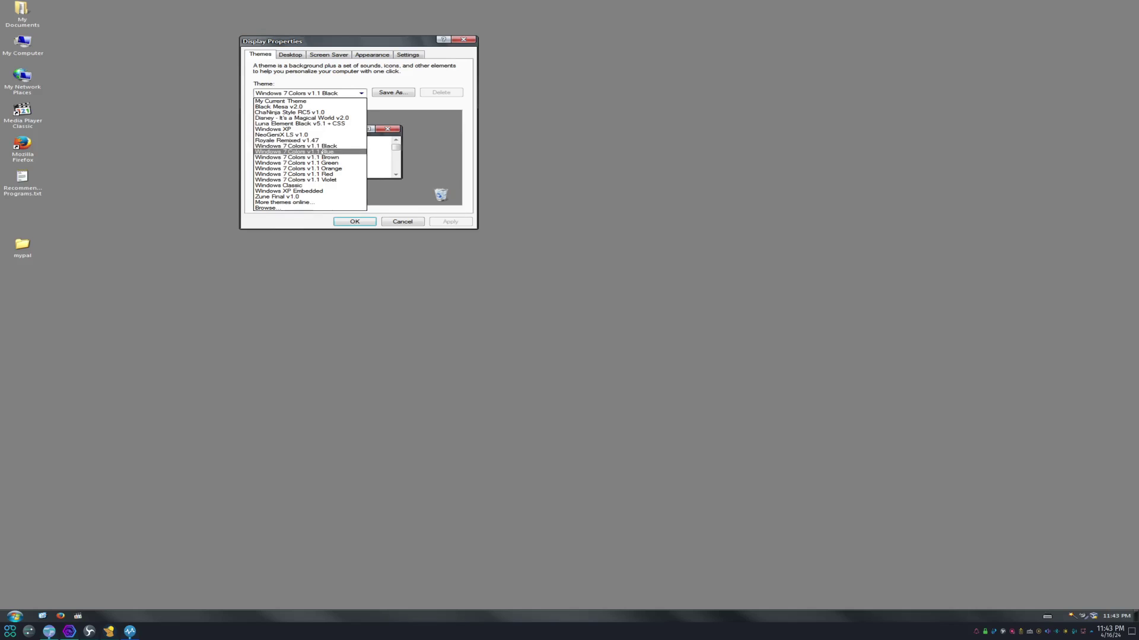
pyautogui.click(296, 152)
pyautogui.click(450, 225)
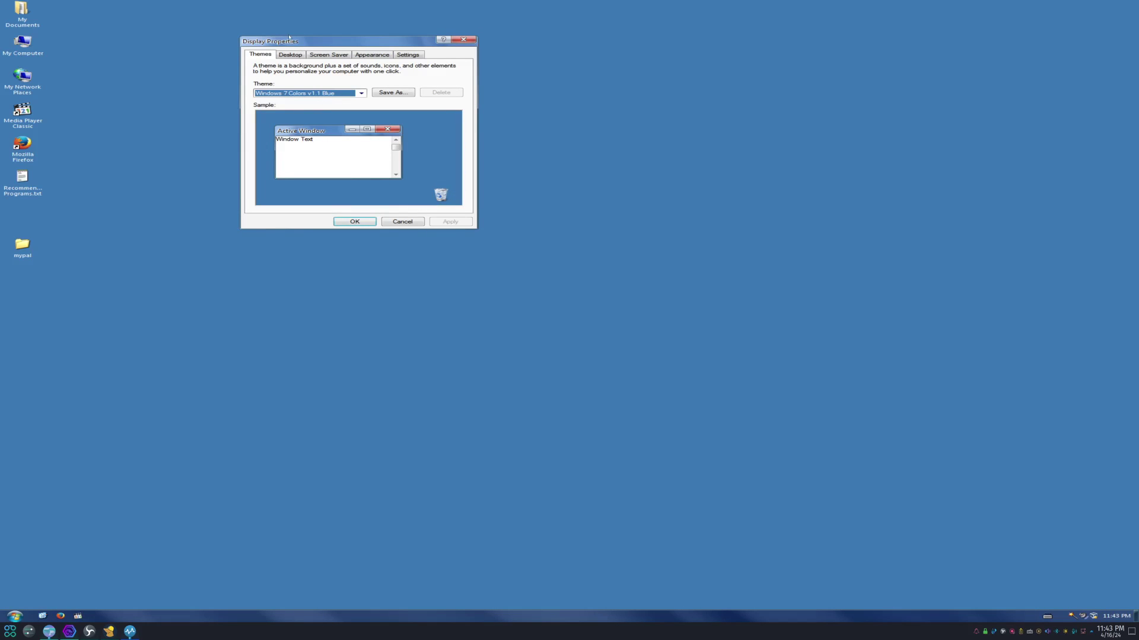
pyautogui.moveTo(289, 37); pyautogui.dragTo(373, 176)
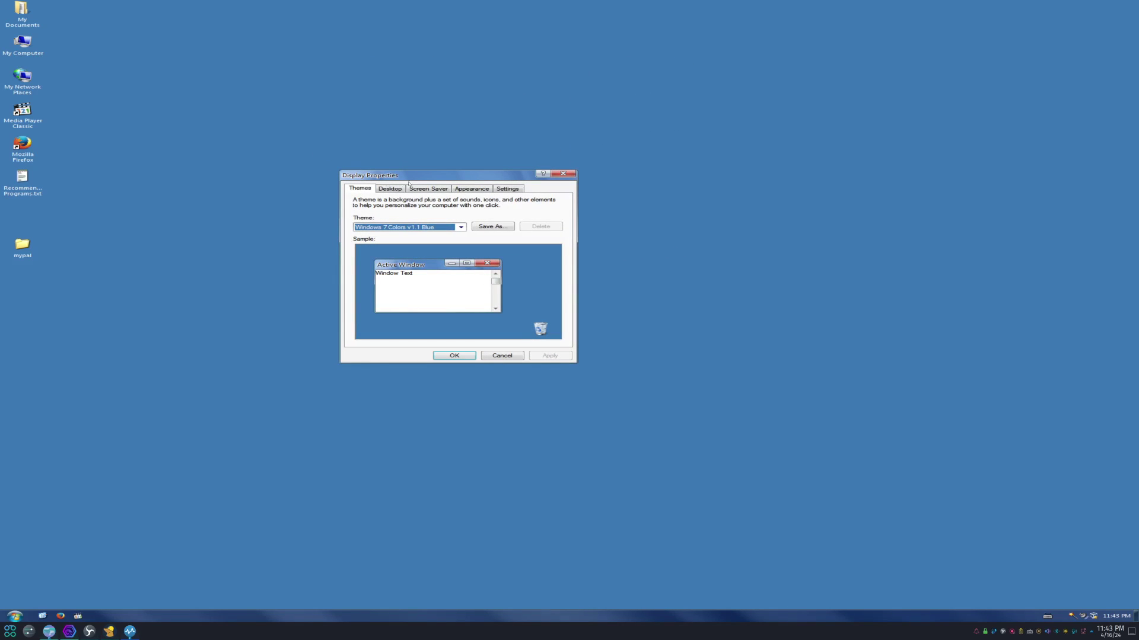
pyautogui.moveTo(409, 184); pyautogui.dragTo(425, 182)
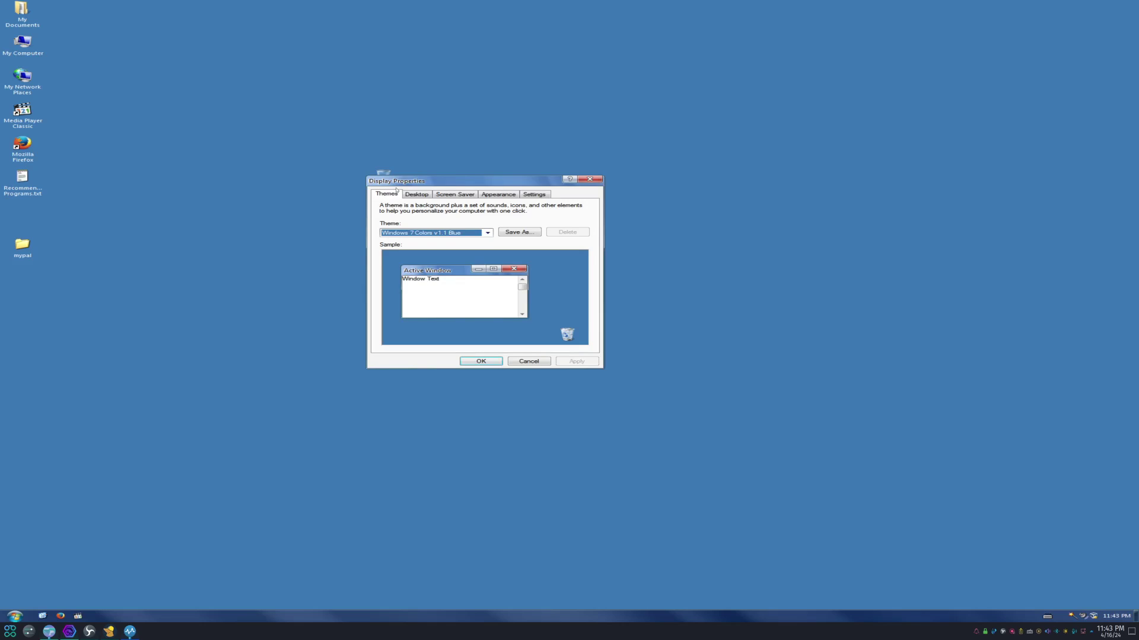
# Switch to the Windows 7 Colors v1.1 Green theme and check its Start menu styling
pyautogui.click(487, 232)
pyautogui.click(415, 261)
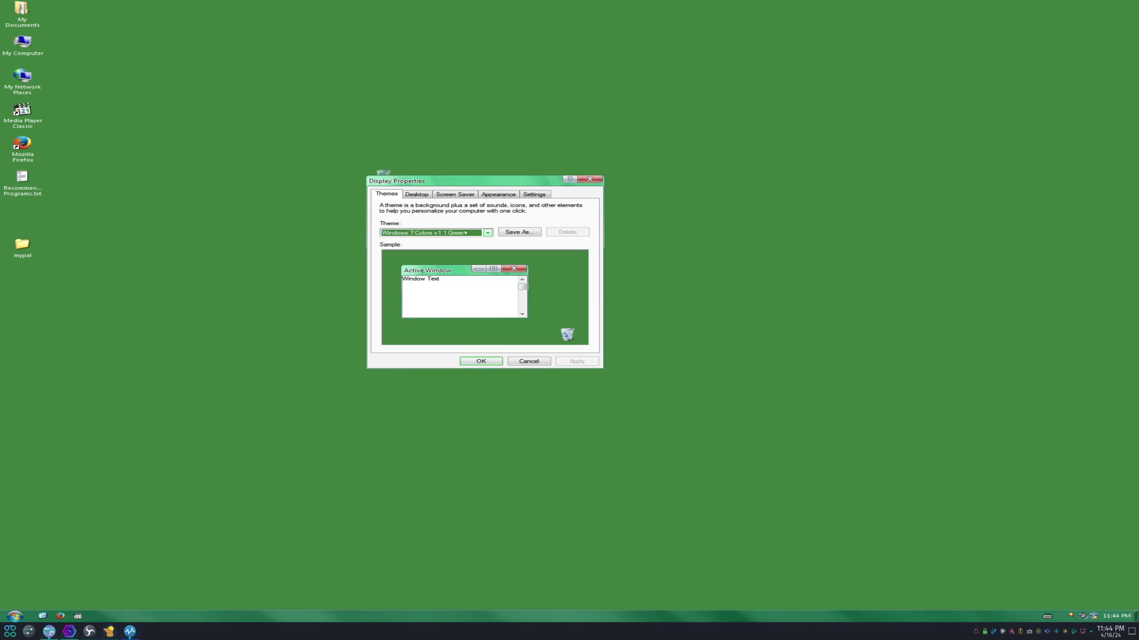
pyautogui.click(14, 616)
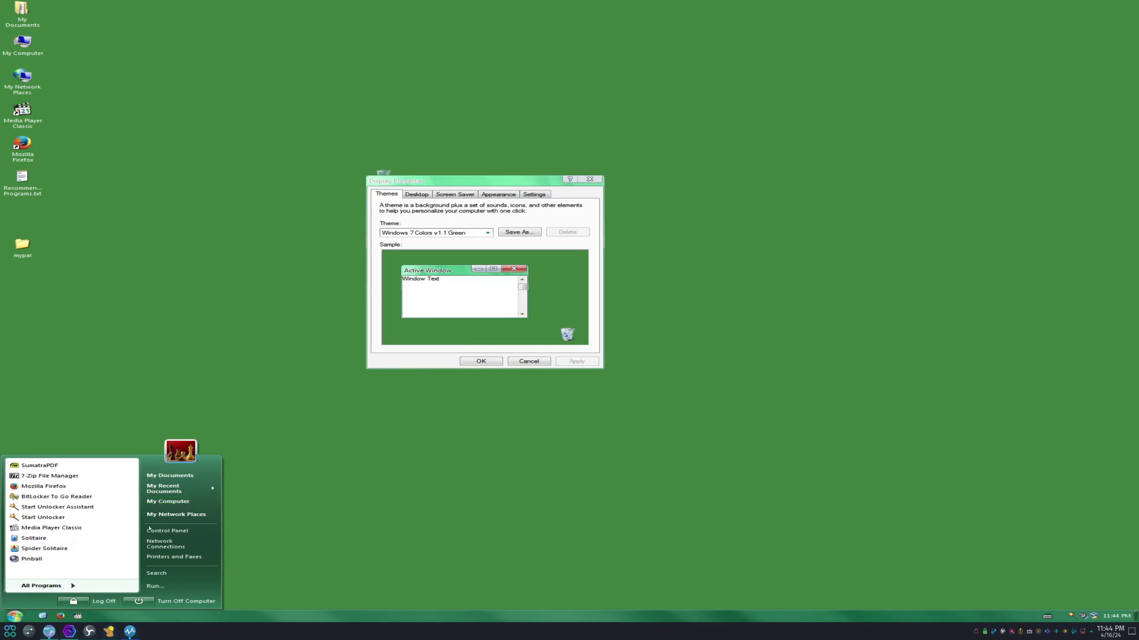
# Try Windows 7 Colors v1.1 Orange, then apply Red and check its Start menu
pyautogui.click(450, 233)
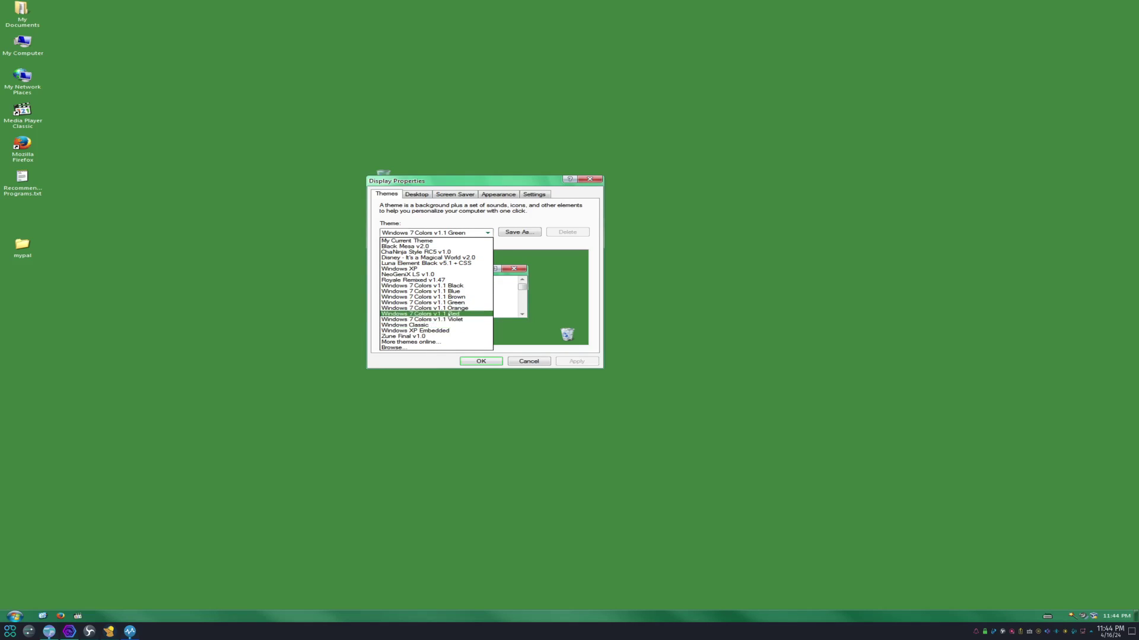
pyautogui.click(464, 308)
pyautogui.click(469, 233)
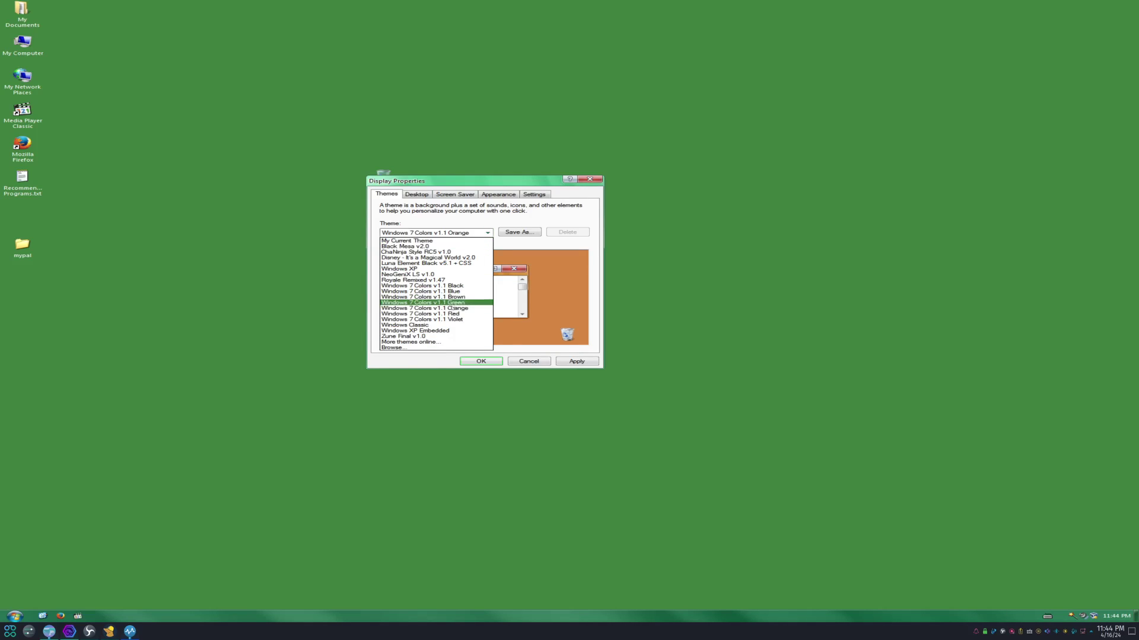
pyautogui.click(453, 315)
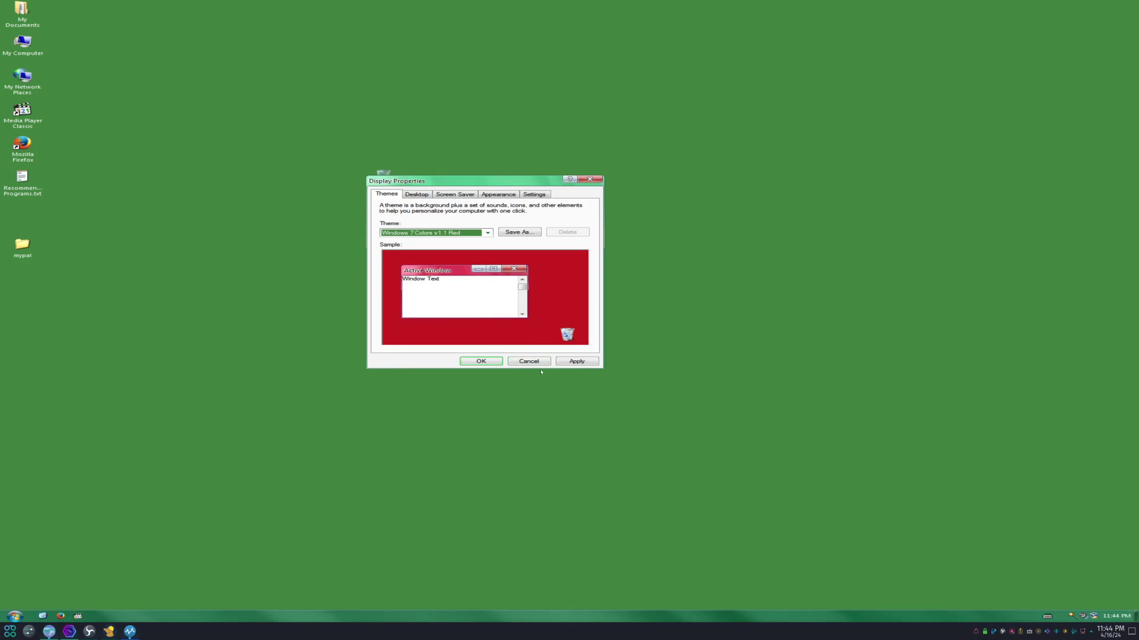
pyautogui.click(577, 362)
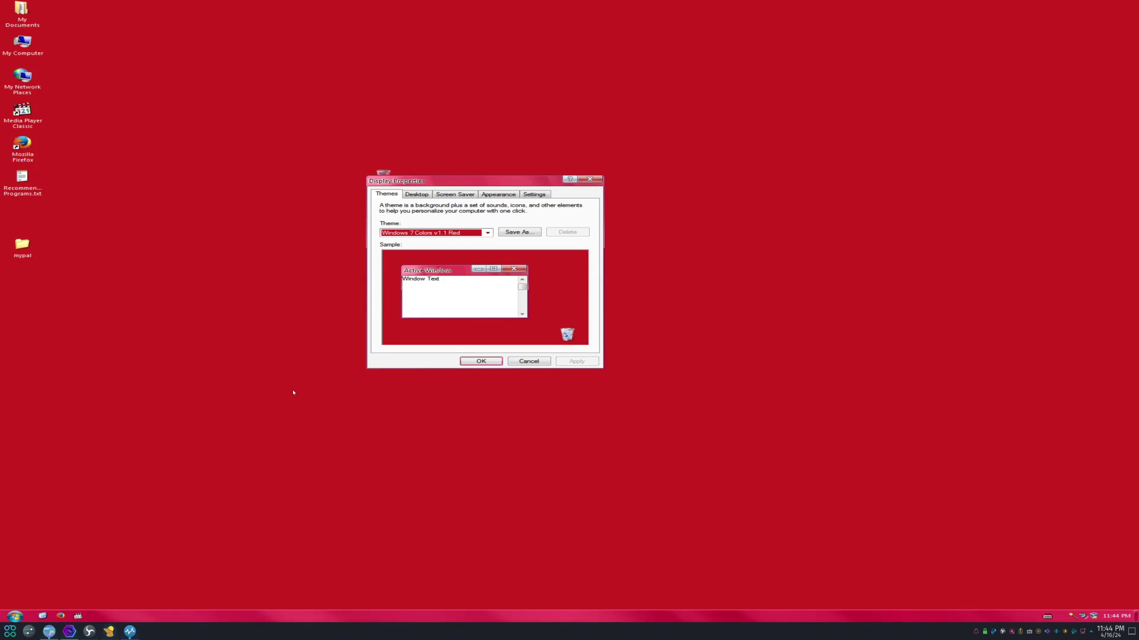
pyautogui.click(15, 616)
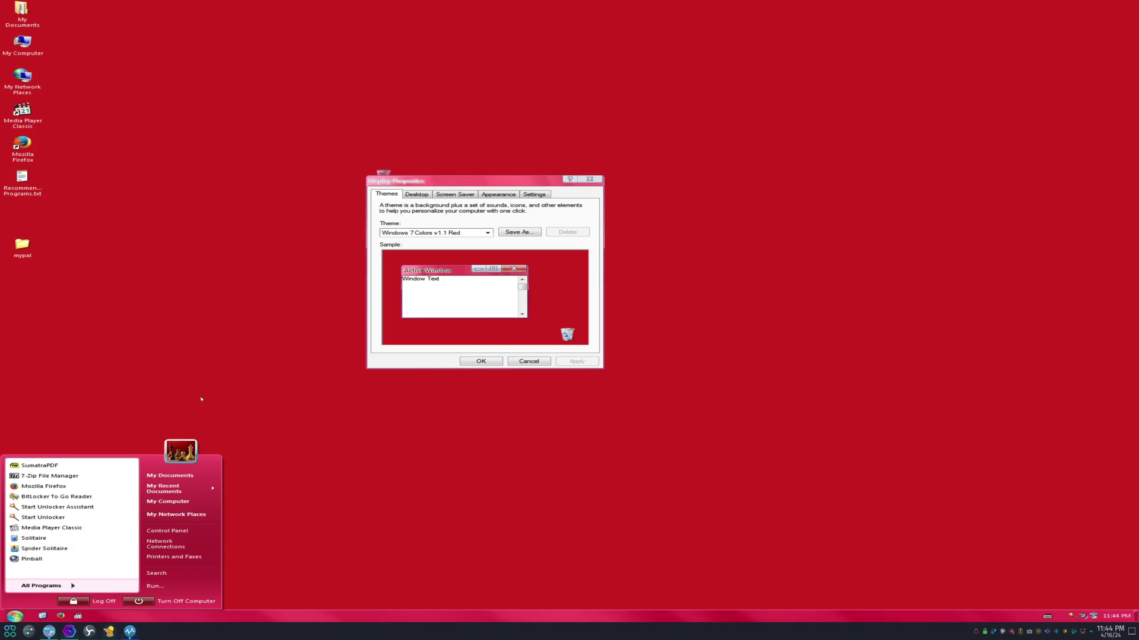
# Apply the Windows 7 Colors v1.1 Violet theme
pyautogui.click(479, 233)
pyautogui.scroll(-1, 479, 232)
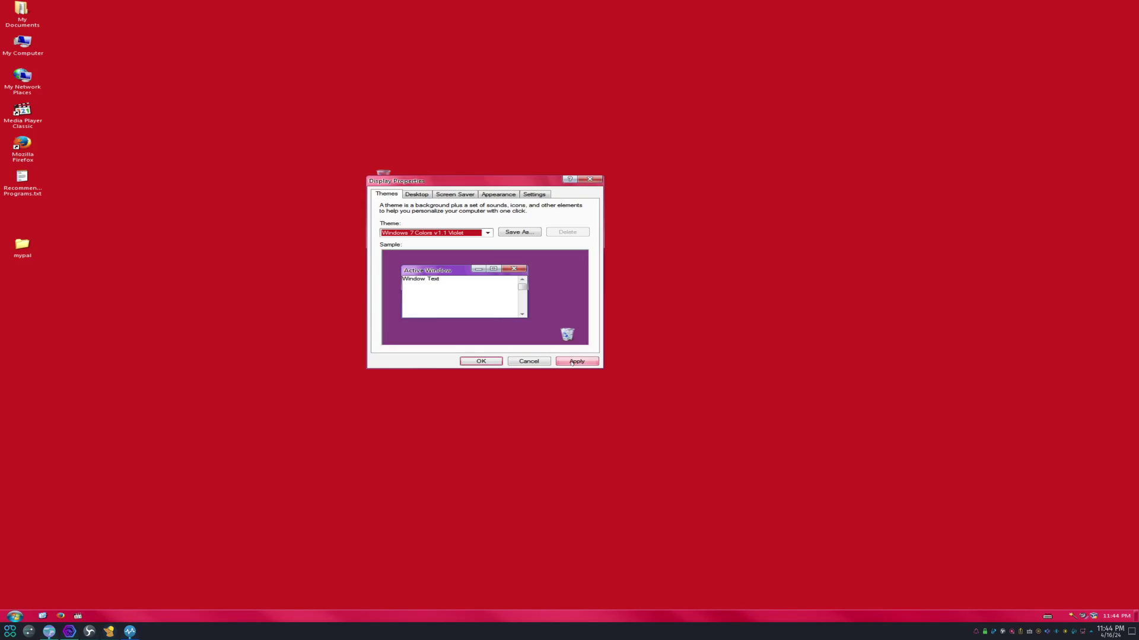
pyautogui.click(571, 362)
# Apply the Windows XP Embedded theme and check its Start menu styling
pyautogui.press('Down')
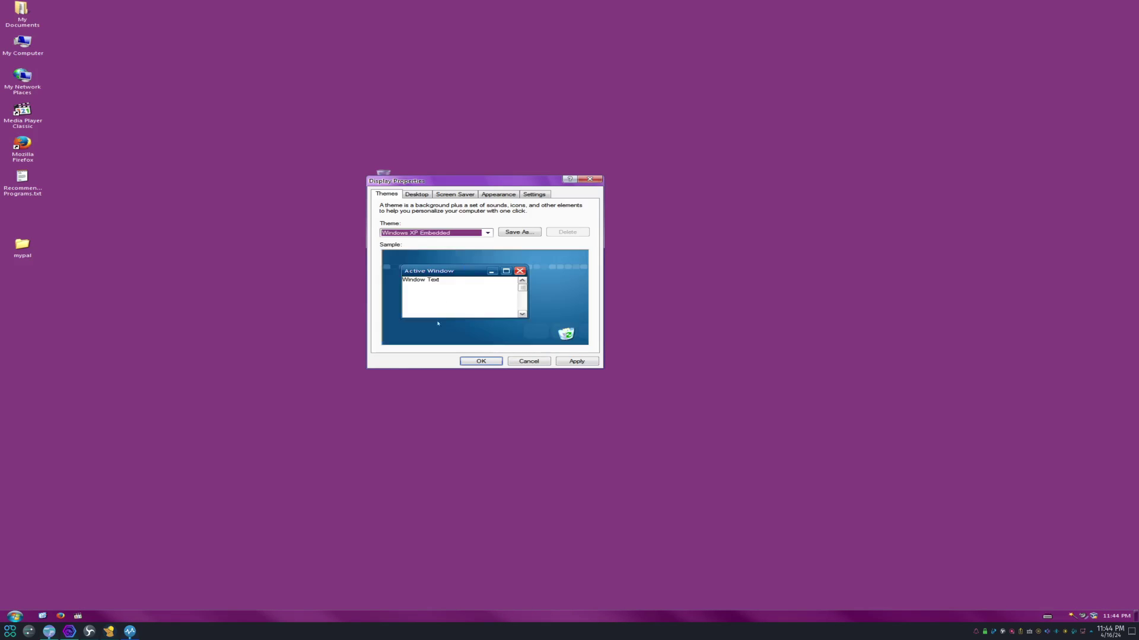
pyautogui.click(579, 365)
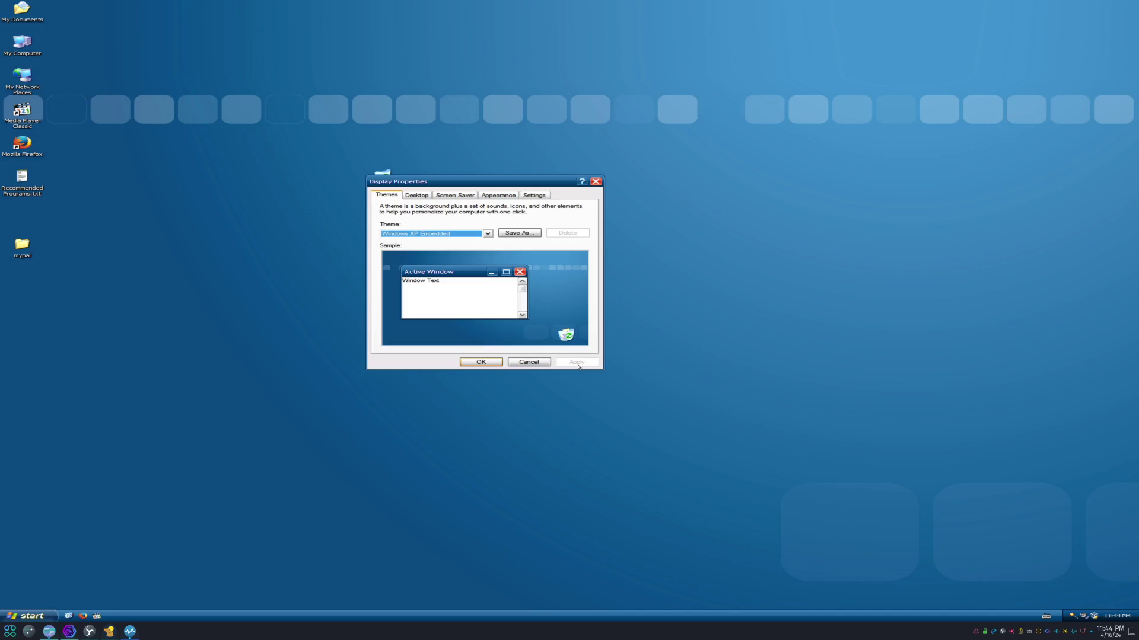
pyautogui.click(30, 617)
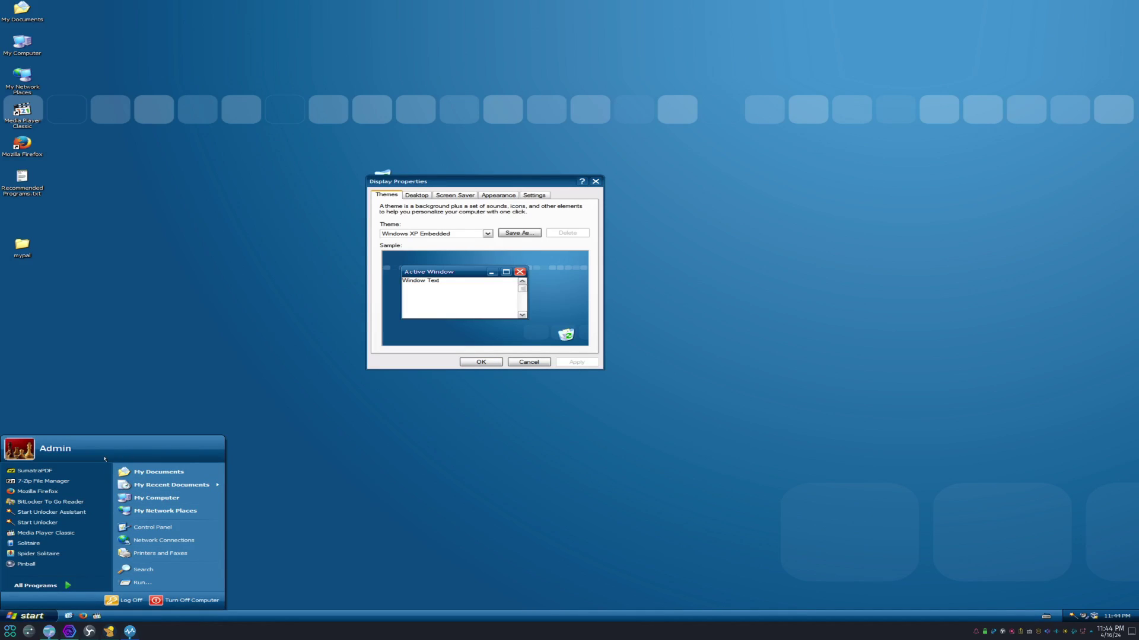
pyautogui.click(460, 211)
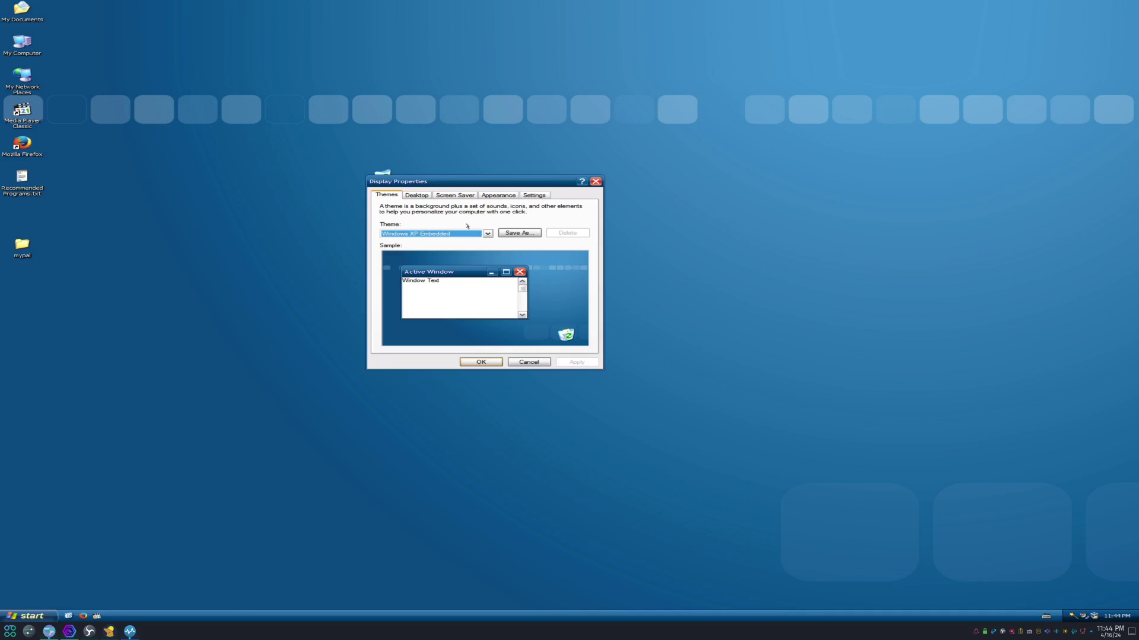
# Apply Zune Final v1.0, then switch back to the Disney It's a Magical World v2.0 theme
pyautogui.click(474, 232)
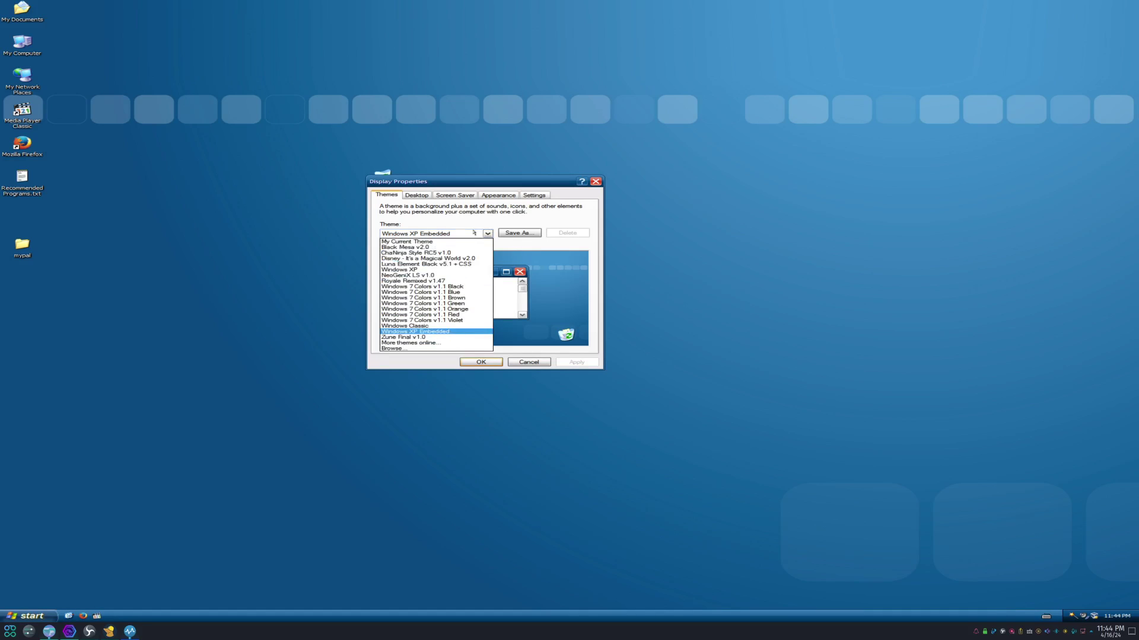
pyautogui.click(415, 337)
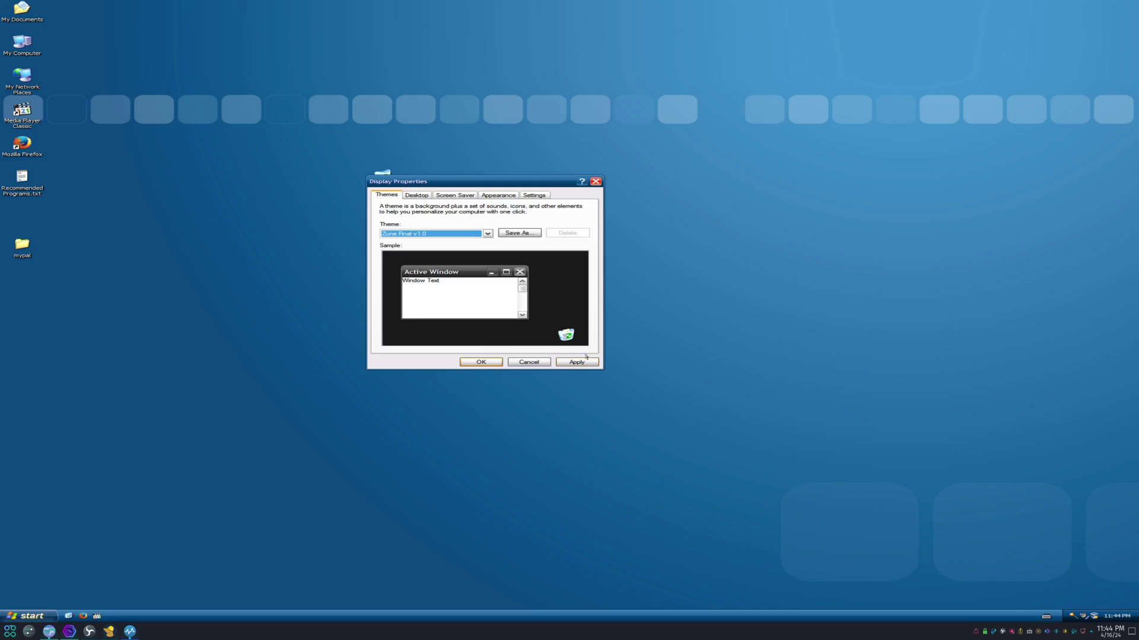
pyautogui.click(587, 362)
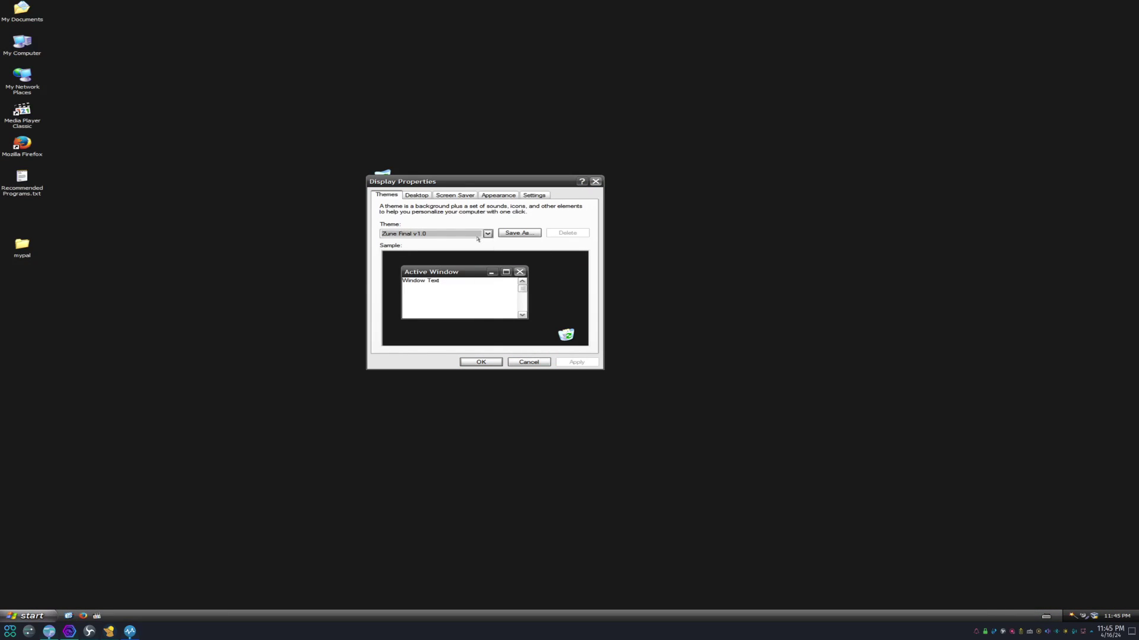
pyautogui.click(487, 234)
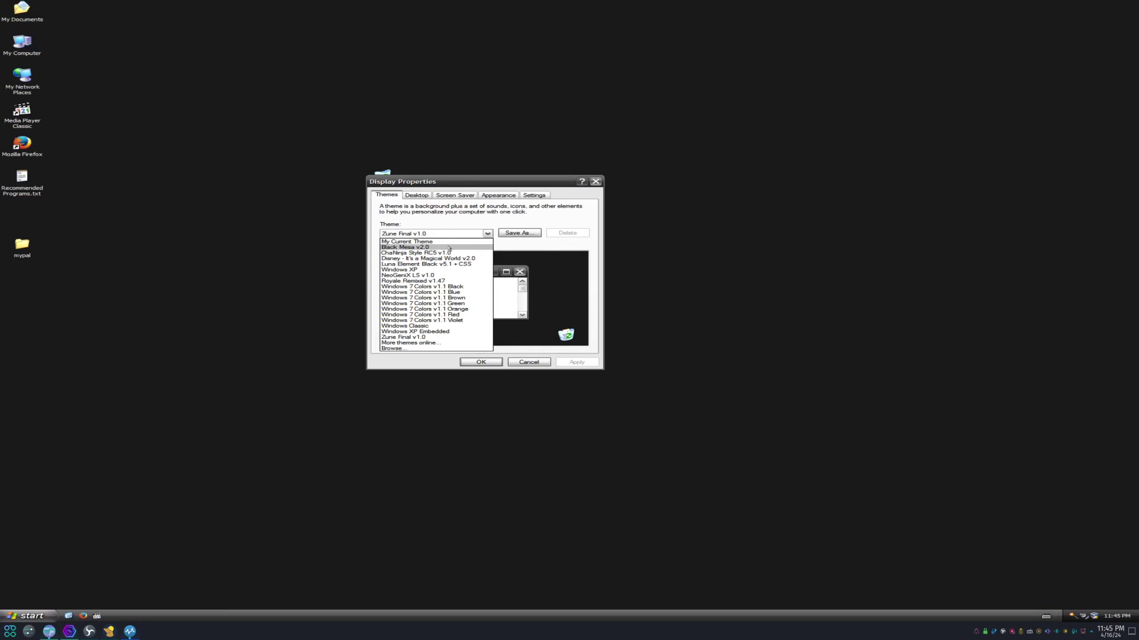
pyautogui.click(487, 234)
pyautogui.click(487, 233)
pyautogui.click(427, 258)
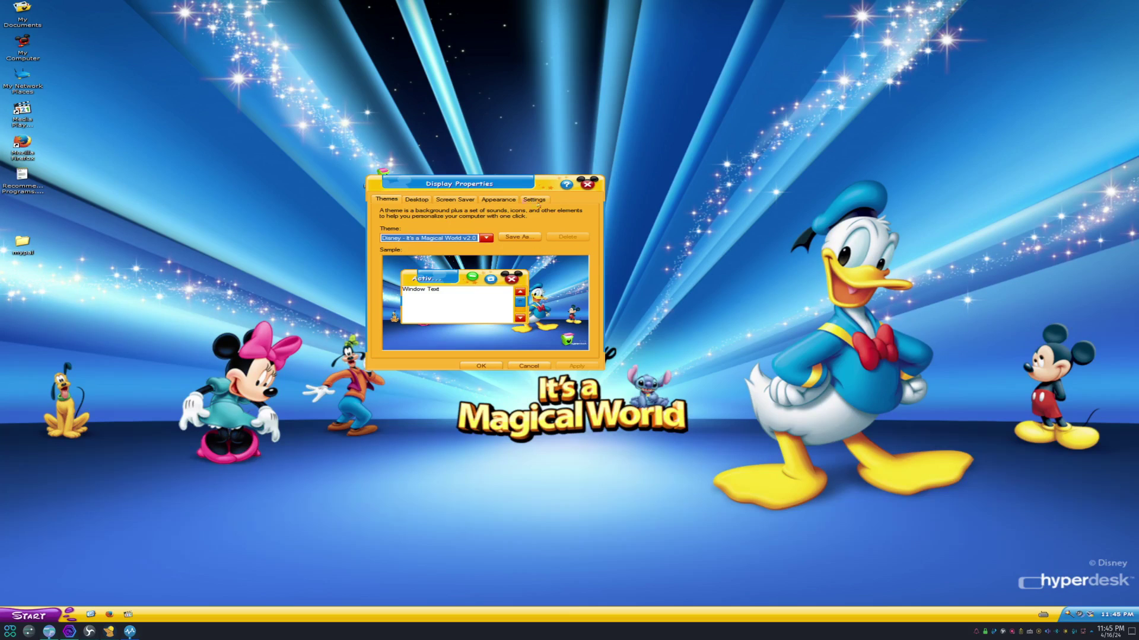
# Apply the 'It's a Magical World - Black' colour scheme on the Appearance tab
pyautogui.click(499, 200)
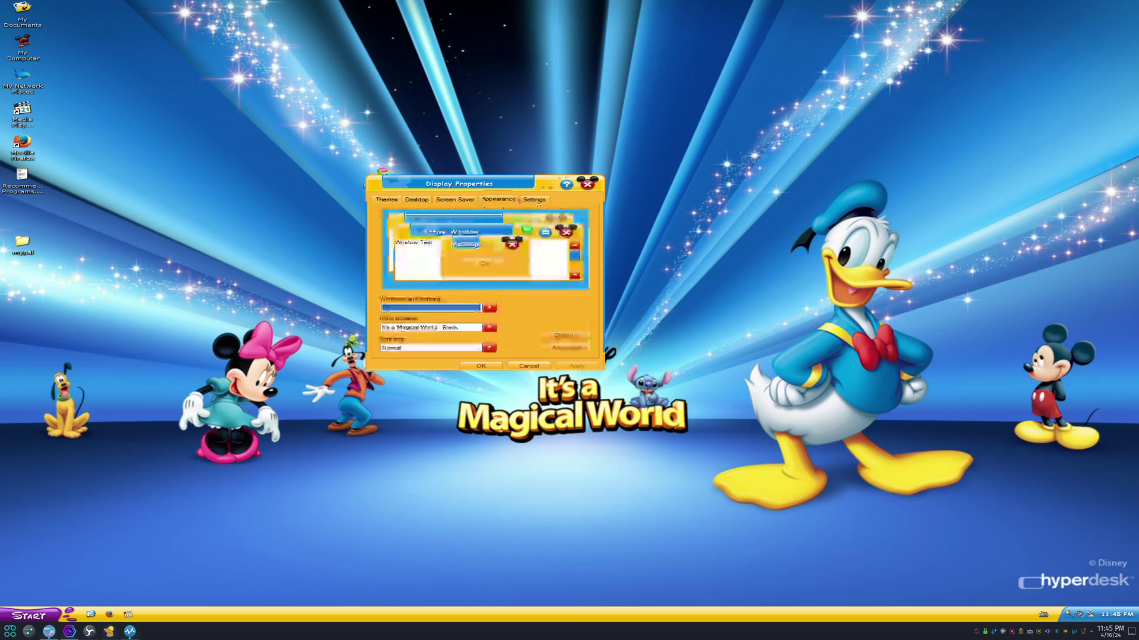
pyautogui.click(423, 328)
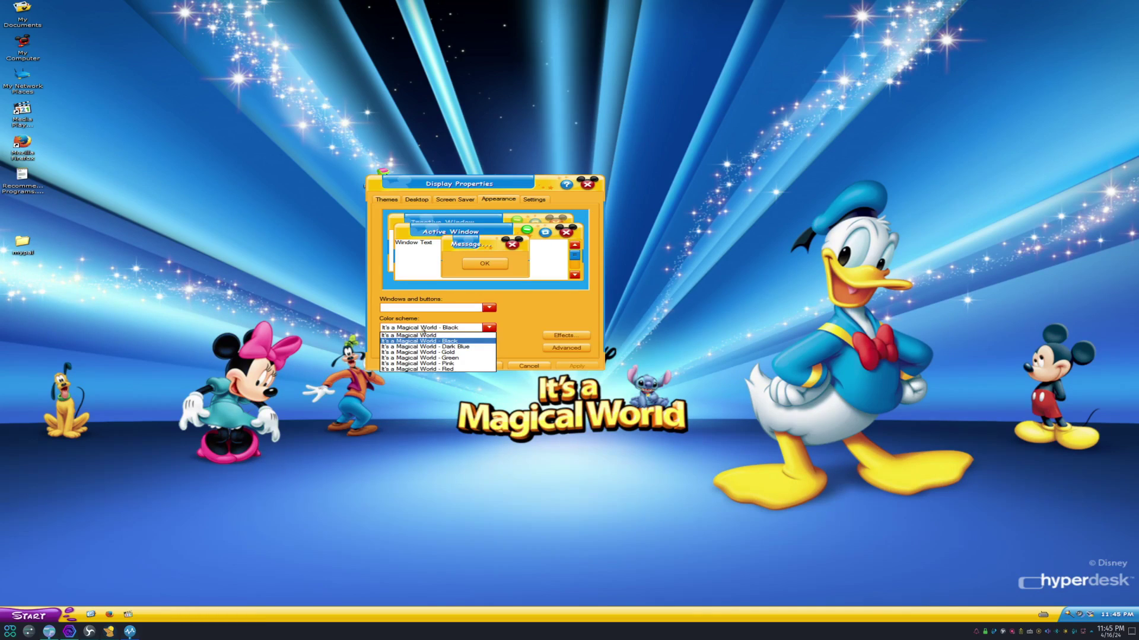
pyautogui.click(424, 329)
pyautogui.click(423, 328)
pyautogui.click(423, 342)
pyautogui.click(577, 365)
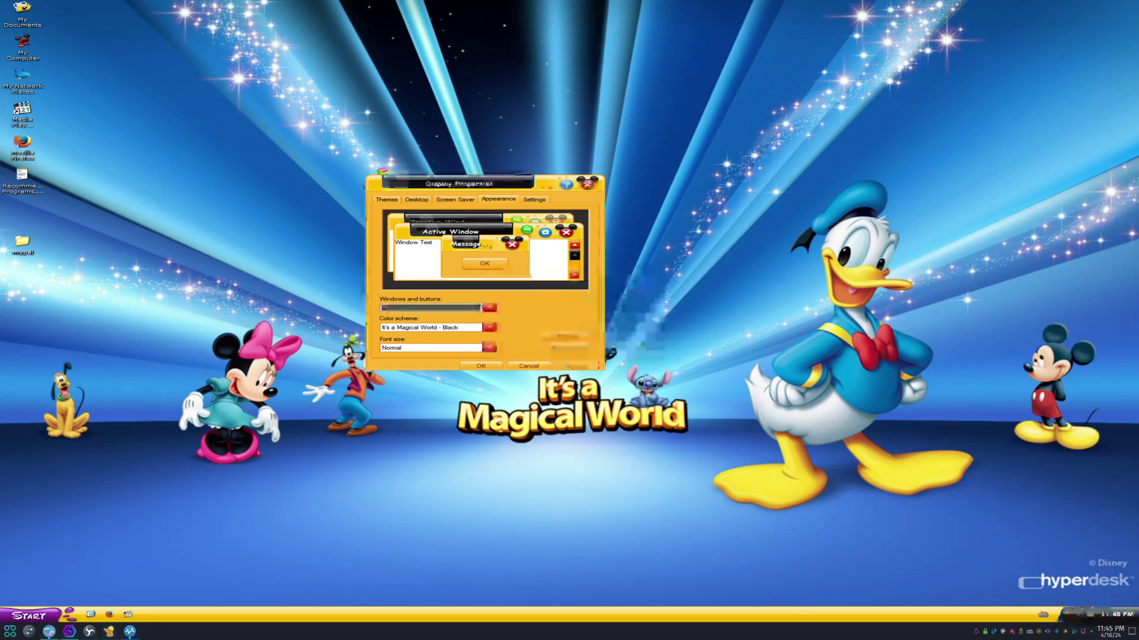
# Switch the colour scheme to 'It's a Magical World - Gold' and apply it
pyautogui.click(28, 618)
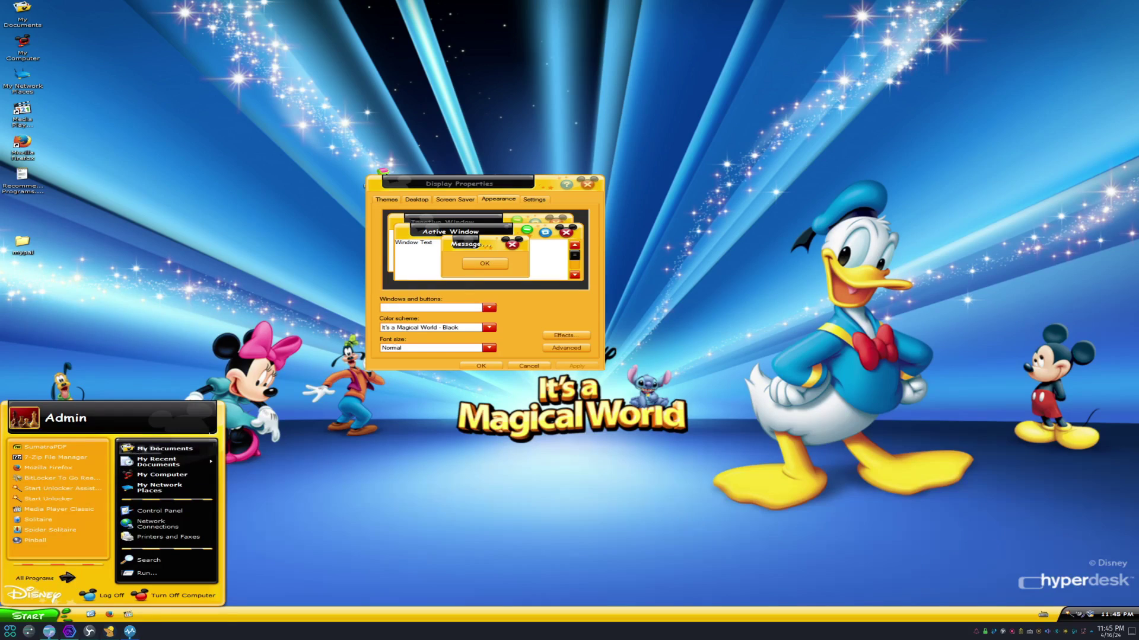
pyautogui.click(489, 327)
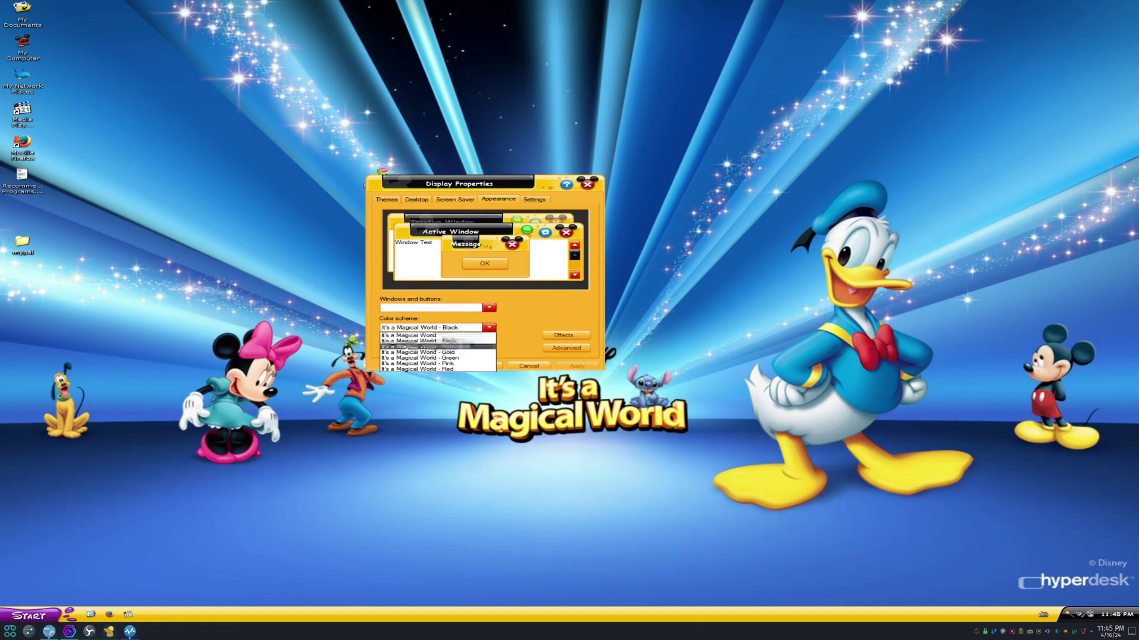
pyautogui.press('Down')
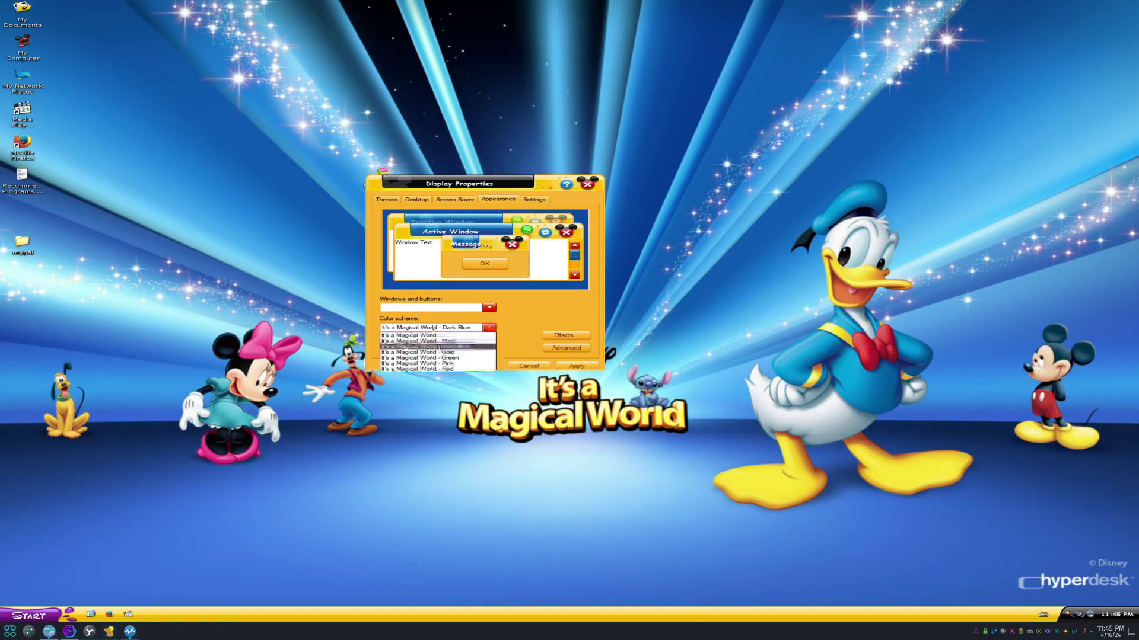
pyautogui.press('Down')
pyautogui.press('Return')
pyautogui.hotkey('alt', 'a')
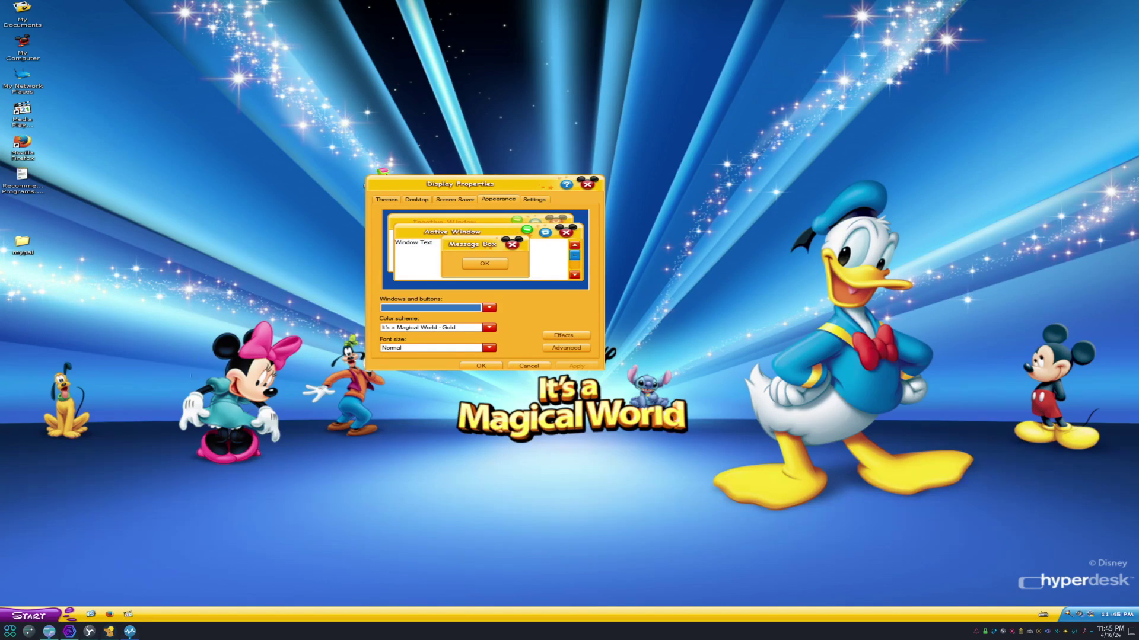
pyautogui.click(29, 615)
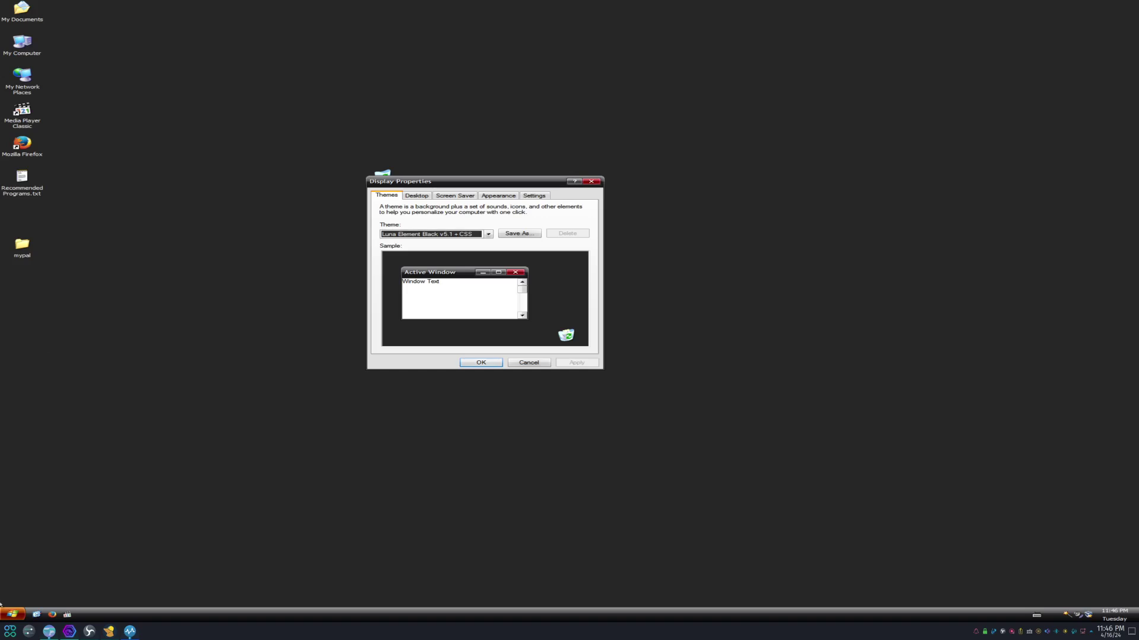
# Apply the Luna Element Black v5.1 + CSS theme, replacing Magical World with a dark desktop
pyautogui.click(11, 614)
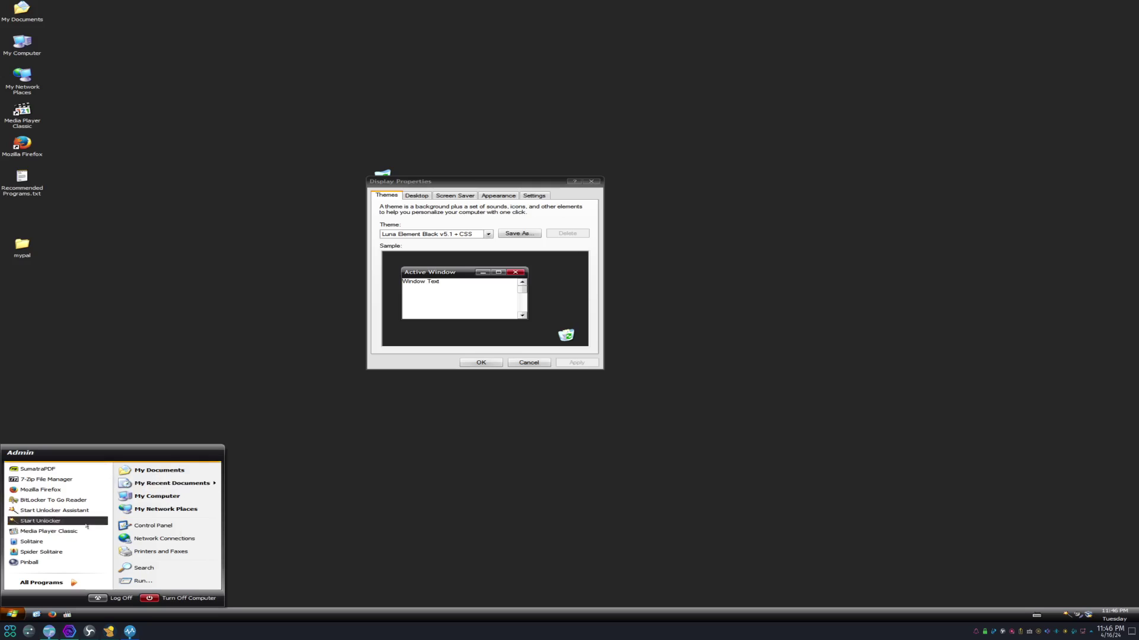
pyautogui.click(522, 247)
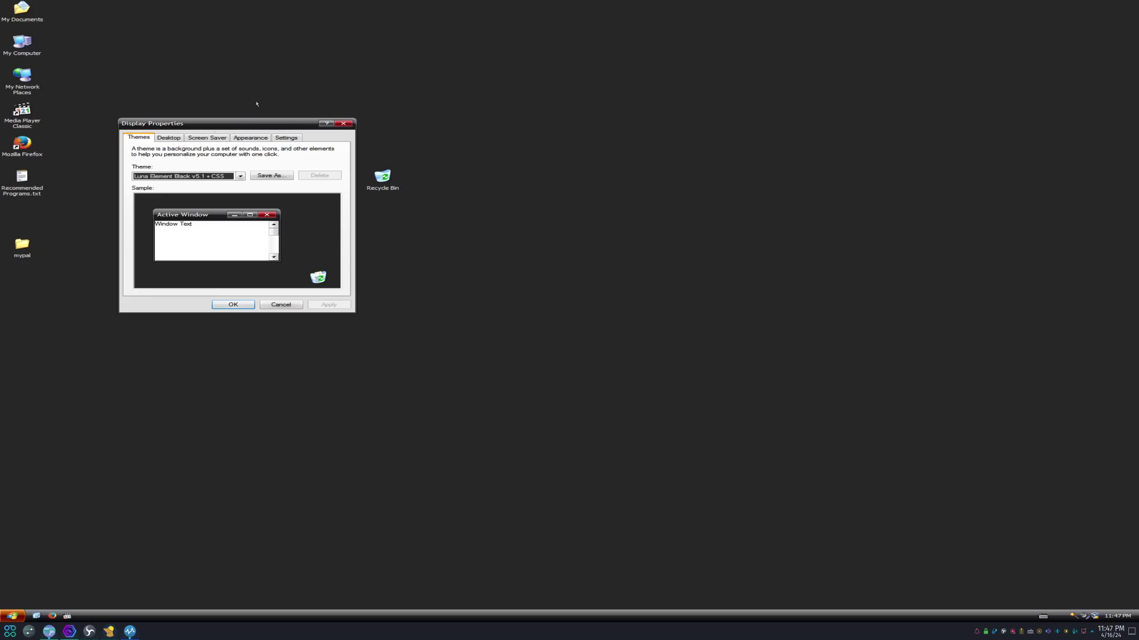
pyautogui.click(208, 138)
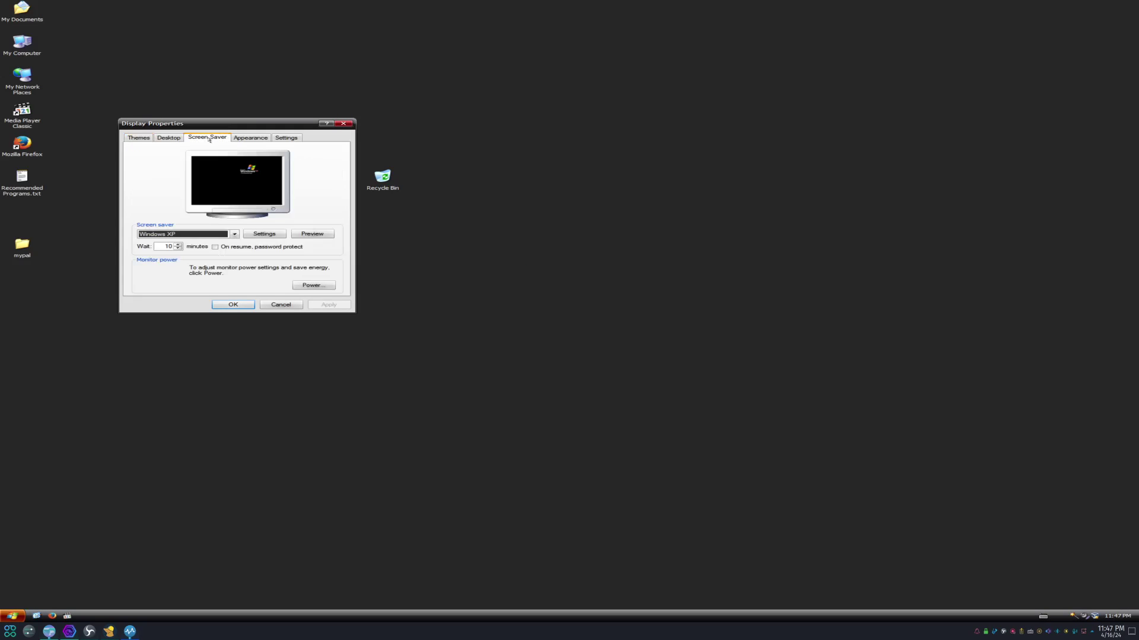
# Choose 3D Text as the screen saver
pyautogui.click(208, 234)
pyautogui.click(178, 249)
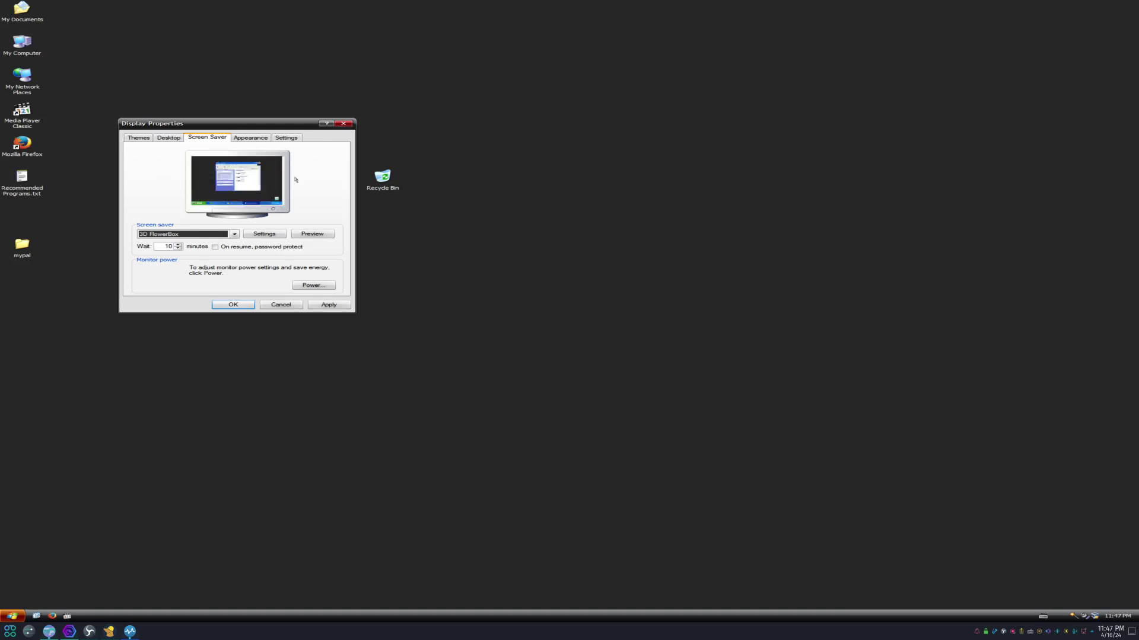
pyautogui.press('Down')
pyautogui.press('Down')
pyautogui.press('Down')
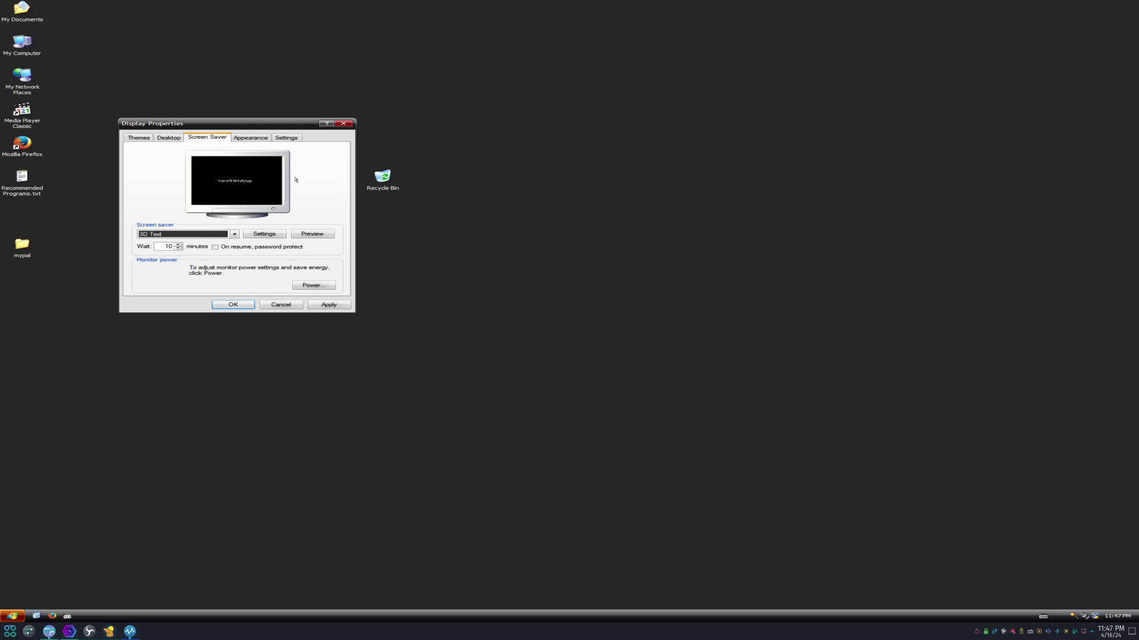
# Set the 3D Text custom text to 'FART', then preview the screen saver full-screen and exit
pyautogui.click(267, 234)
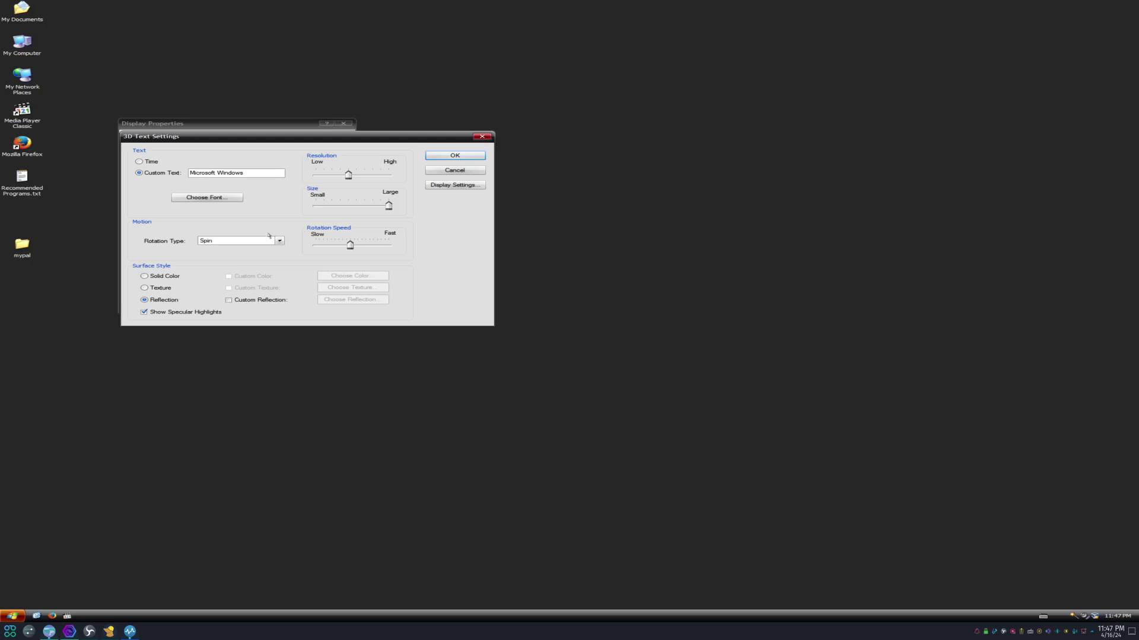
pyautogui.hotkey('ctrl', 'a')
pyautogui.write('FART')
pyautogui.press('Return')
pyautogui.hotkey('alt', 'v')
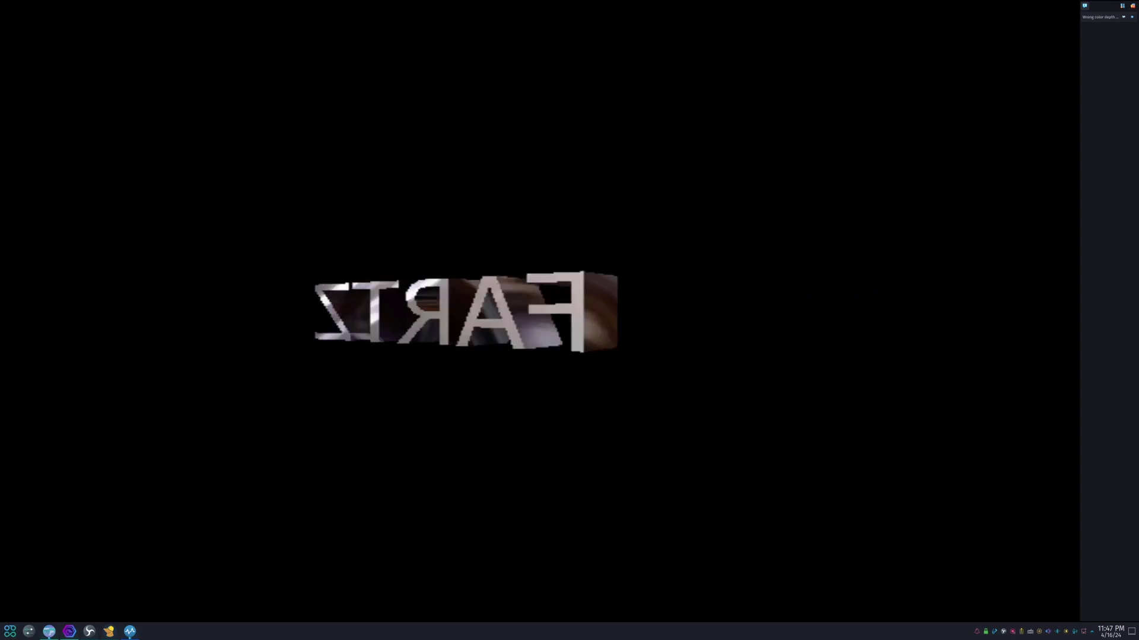
pyautogui.press('Escape')
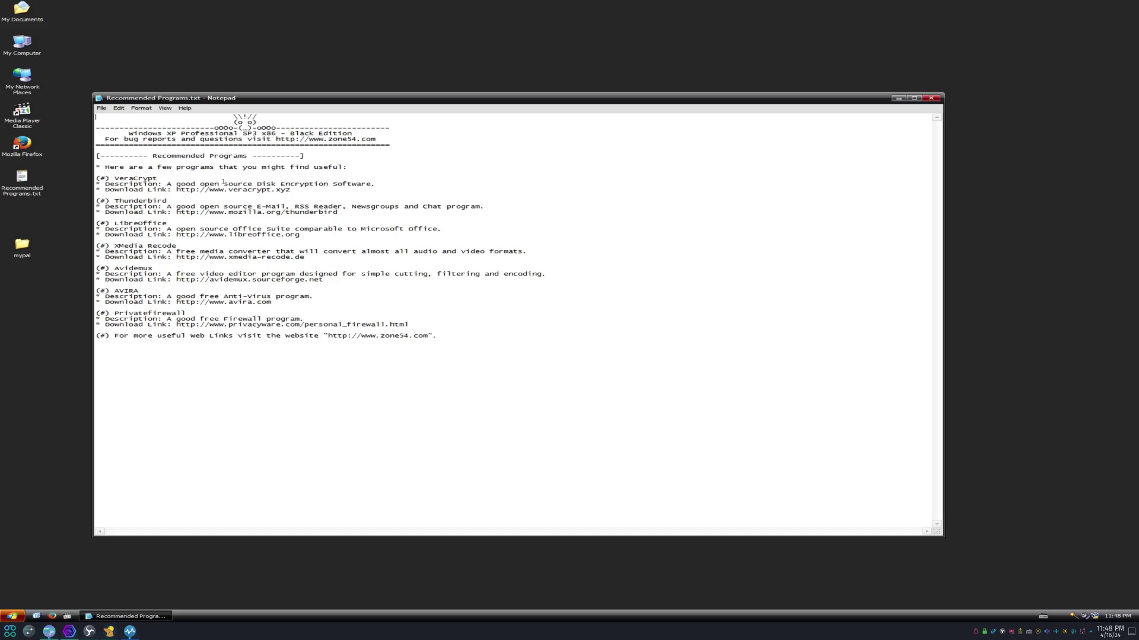
pyautogui.moveTo(231, 184); pyautogui.dragTo(263, 190)
pyautogui.click(249, 184)
pyautogui.click(208, 190)
pyautogui.moveTo(457, 279); pyautogui.dragTo(488, 274)
pyautogui.click(503, 274)
pyautogui.moveTo(543, 275); pyautogui.dragTo(172, 274)
pyautogui.click(180, 271)
pyautogui.hotkey('alt', 'F4')
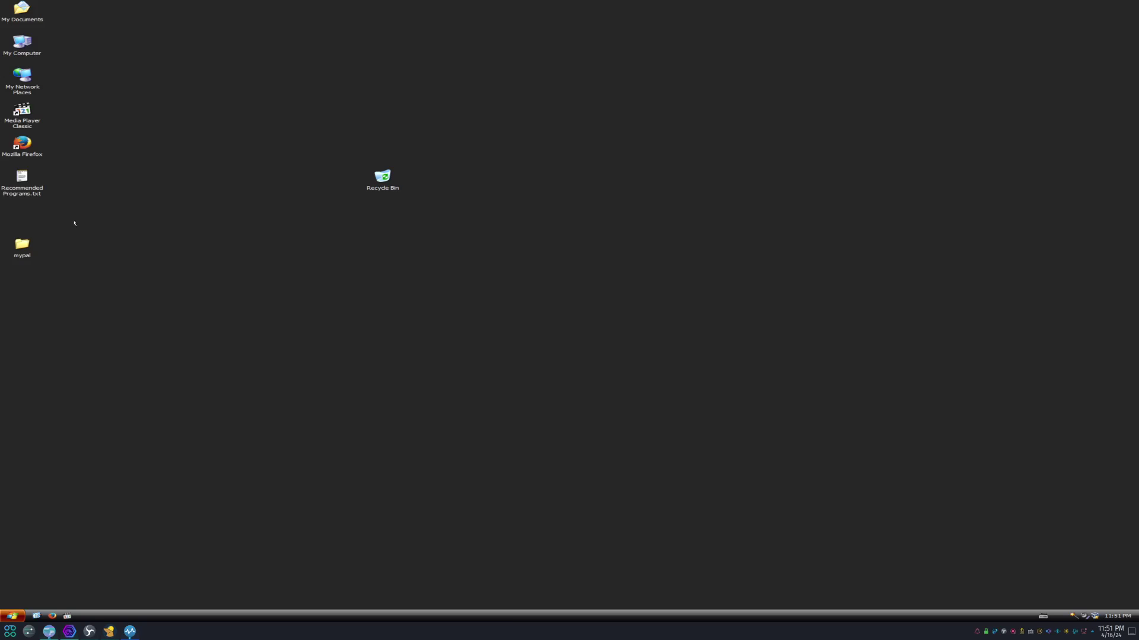
# Browse the mypal folder and its fonts subfolder, close the window, then open and close the Start menu
pyautogui.doubleClick(24, 246)
pyautogui.doubleClick(340, 168)
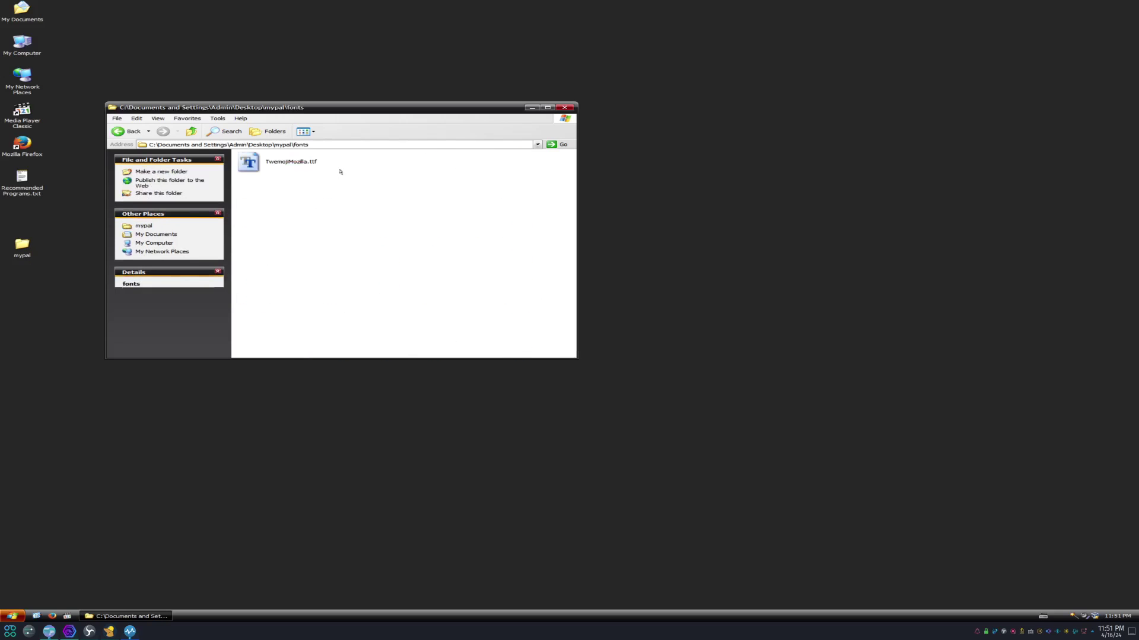
pyautogui.click(118, 131)
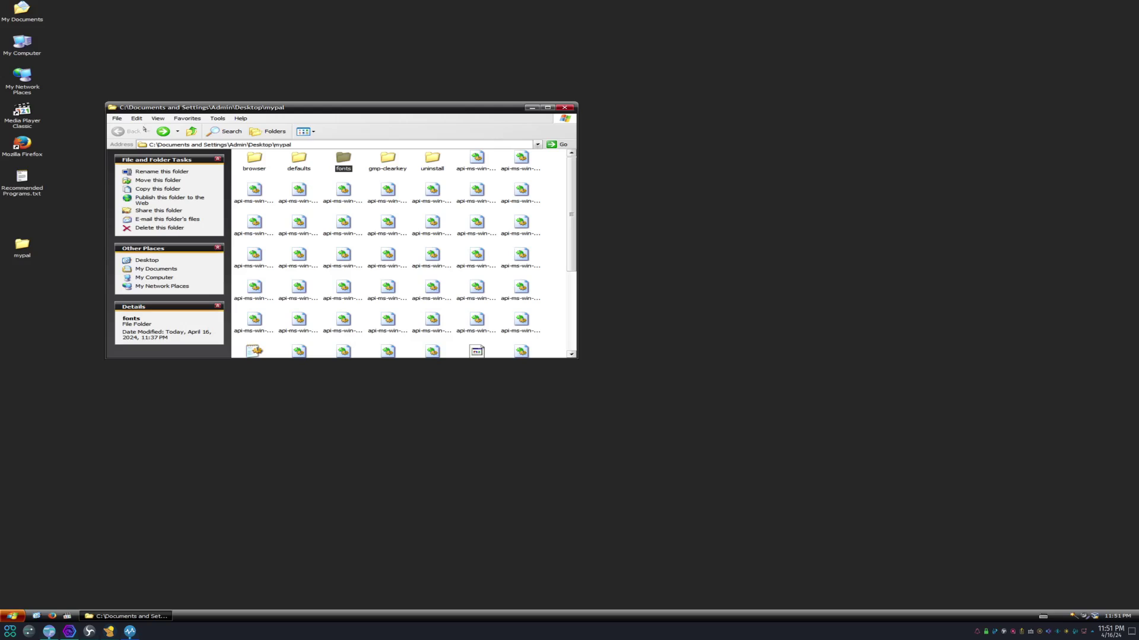
pyautogui.click(565, 107)
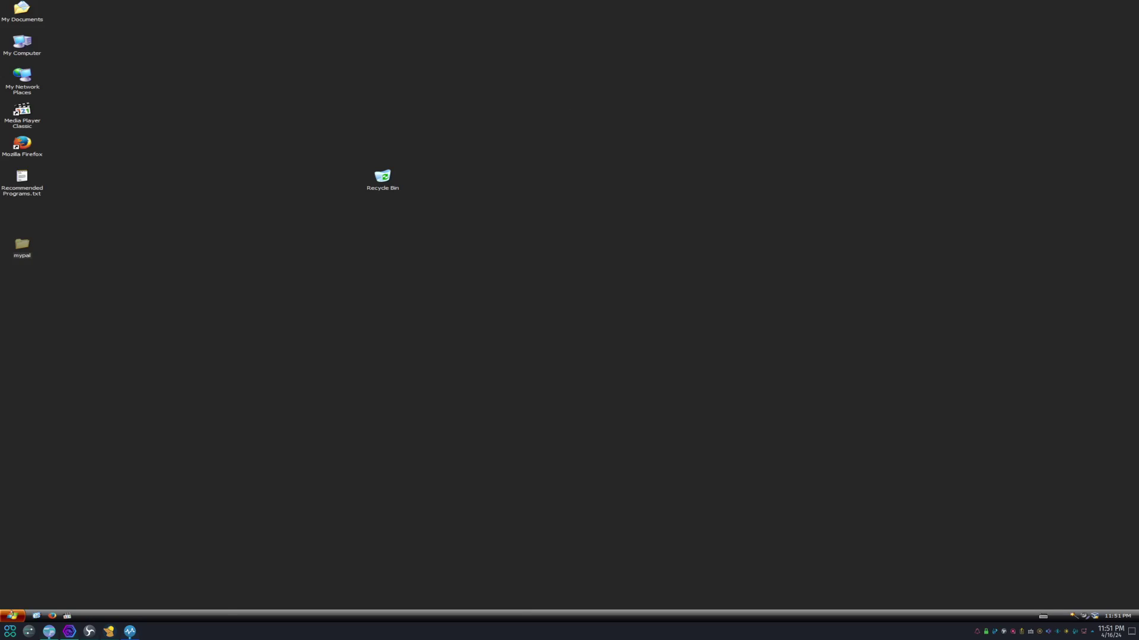
pyautogui.click(12, 615)
pyautogui.click(353, 261)
pyautogui.click(11, 616)
pyautogui.click(41, 585)
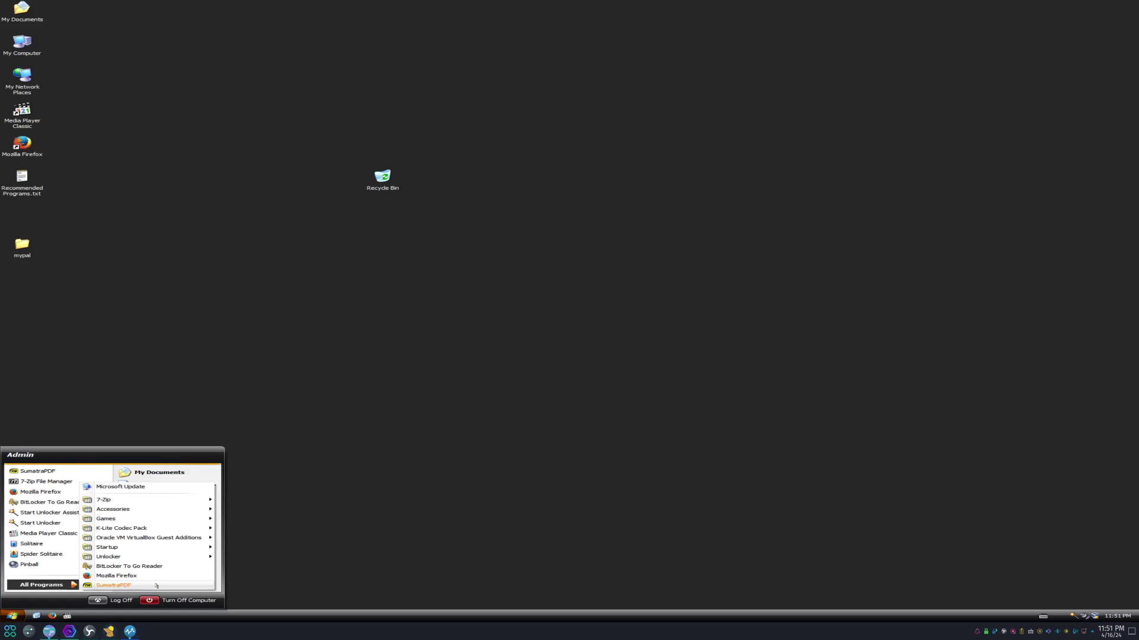
pyautogui.moveTo(165, 538)
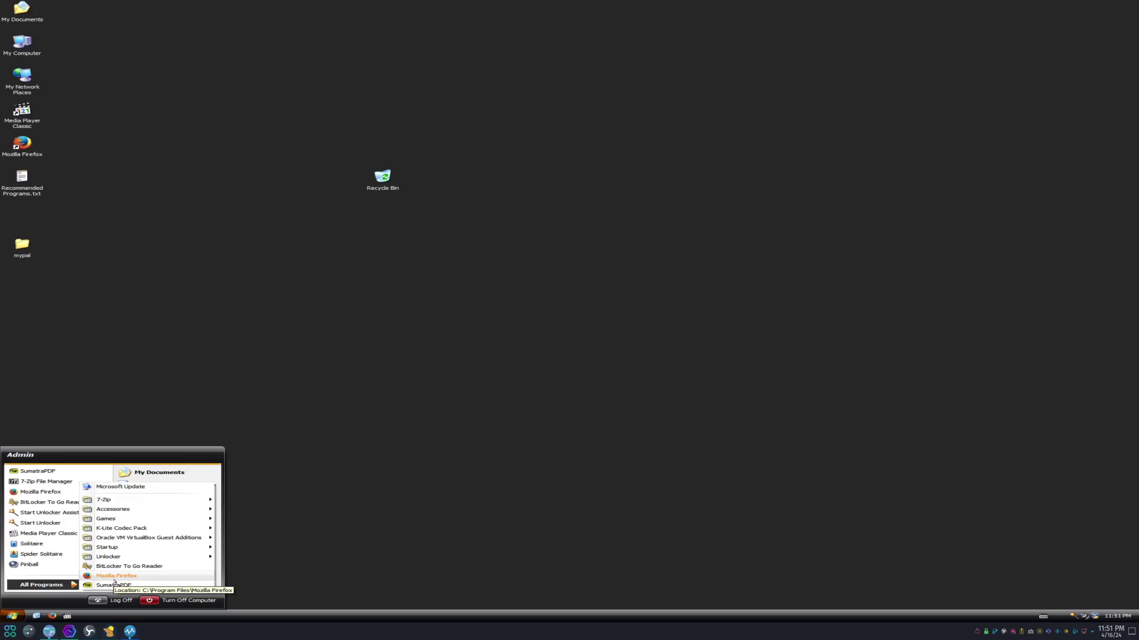
pyautogui.click(412, 412)
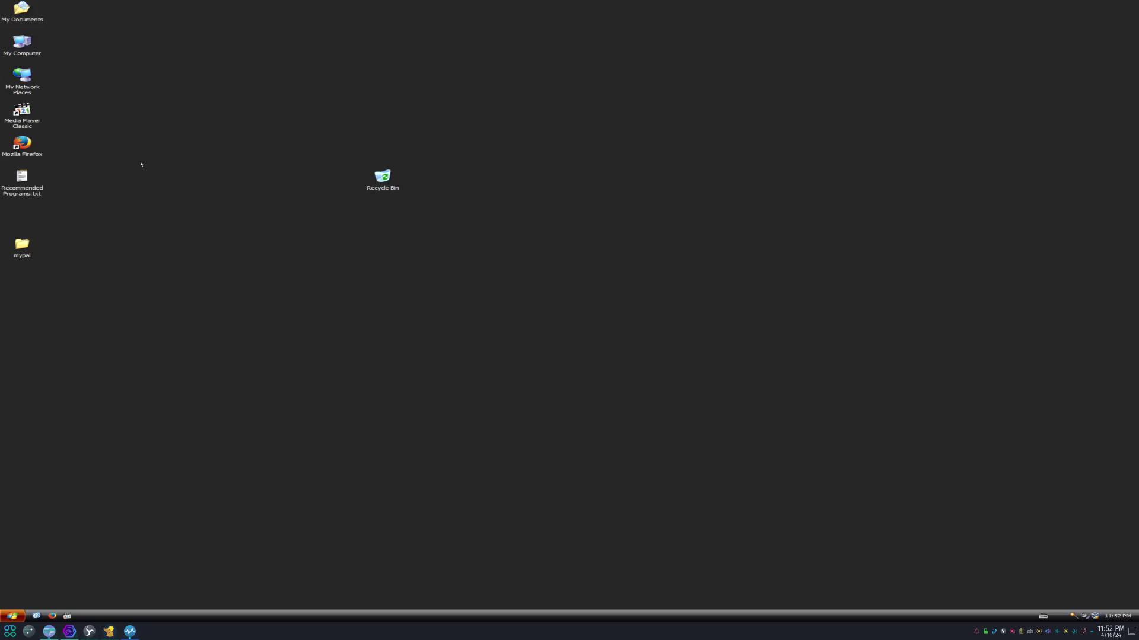
# Drag the mypal icon just below Recommended Programs.txt, then open and close the Start menu twice
pyautogui.moveTo(27, 256); pyautogui.dragTo(27, 223)
pyautogui.click(13, 616)
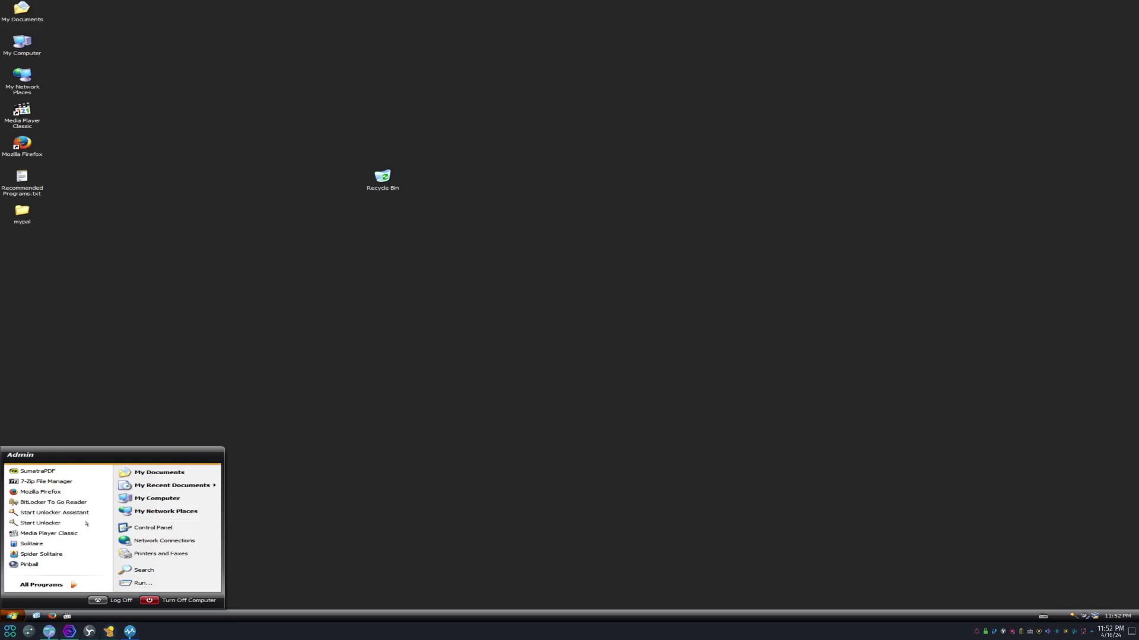
pyautogui.click(160, 319)
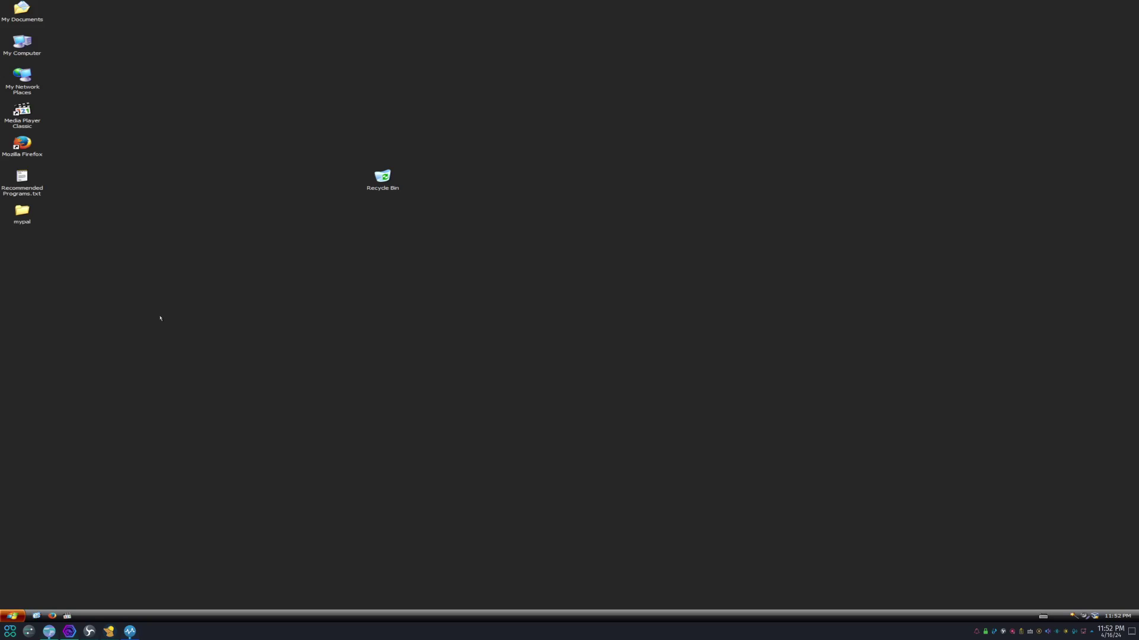
pyautogui.click(10, 614)
pyautogui.click(226, 345)
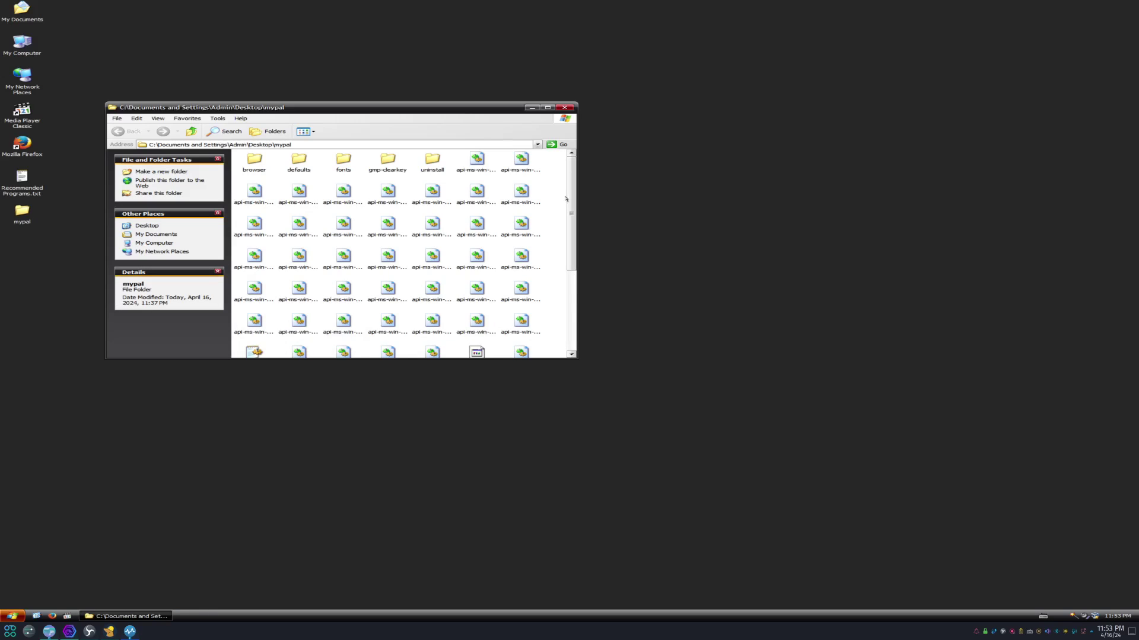
# Launch mypal.exe from the mypal folder and close the MyPal browser window
pyautogui.scroll(-5, 212, 284)
pyautogui.doubleClick(254, 271)
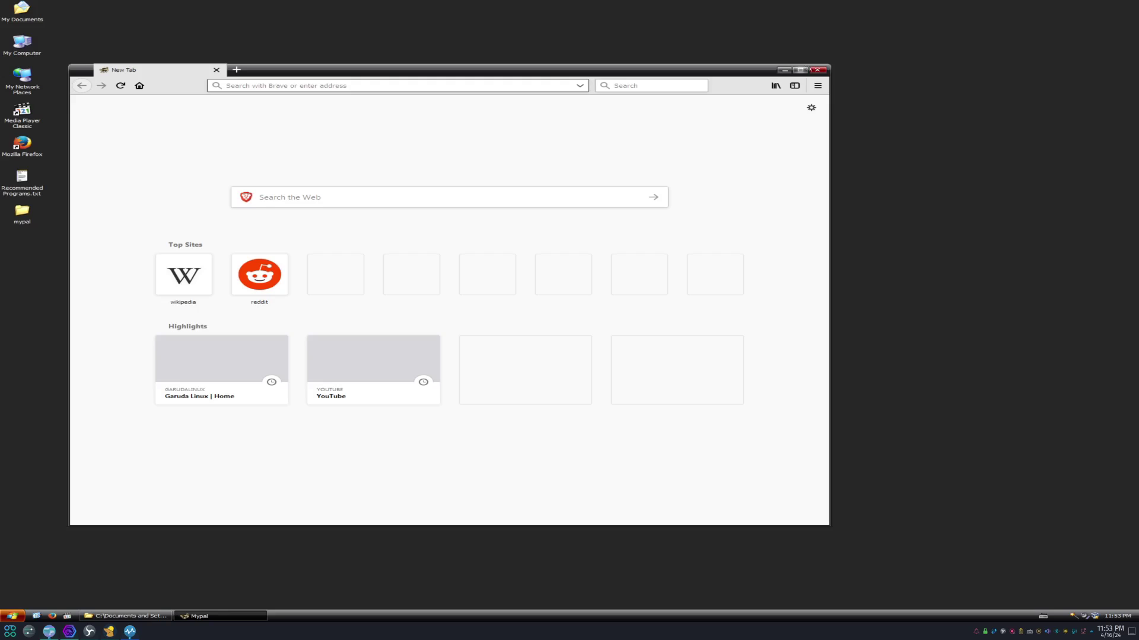
pyautogui.click(823, 70)
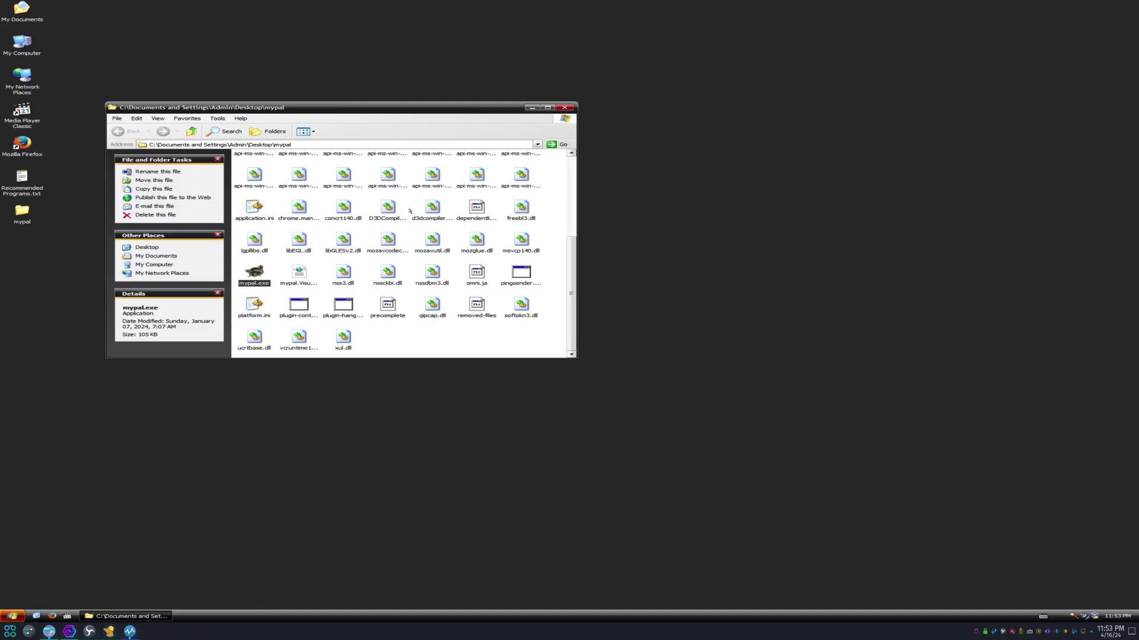